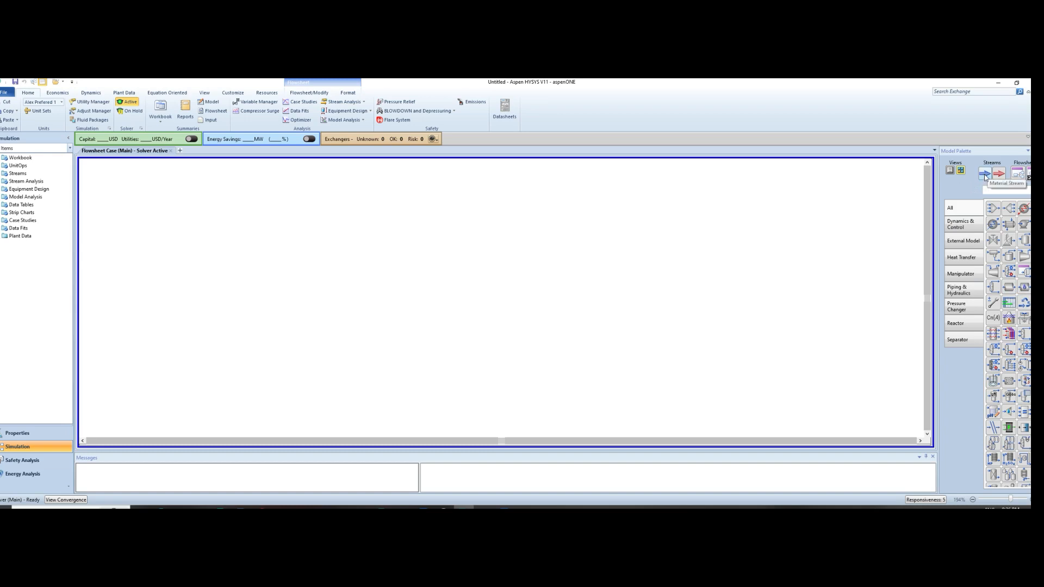
Add a material stream to the flowsheet and name it Feed water
click(984, 175)
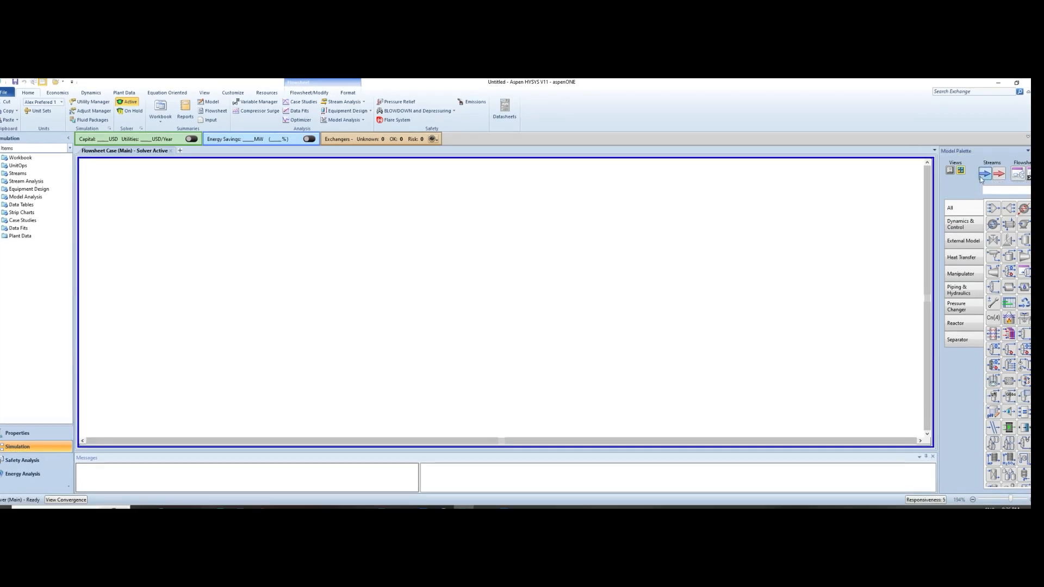
click(403, 290)
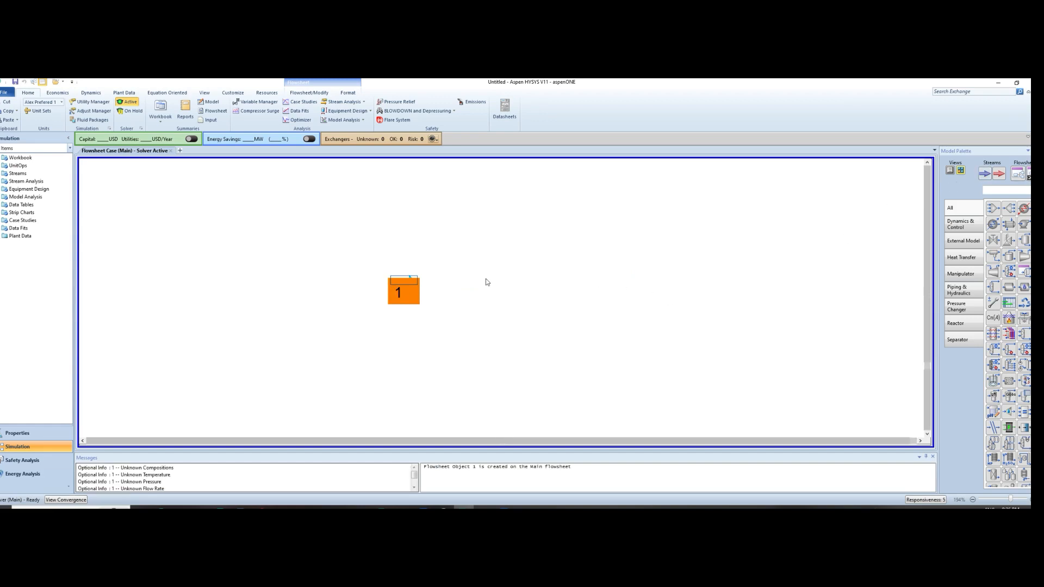
double_click(403, 291)
text(water)
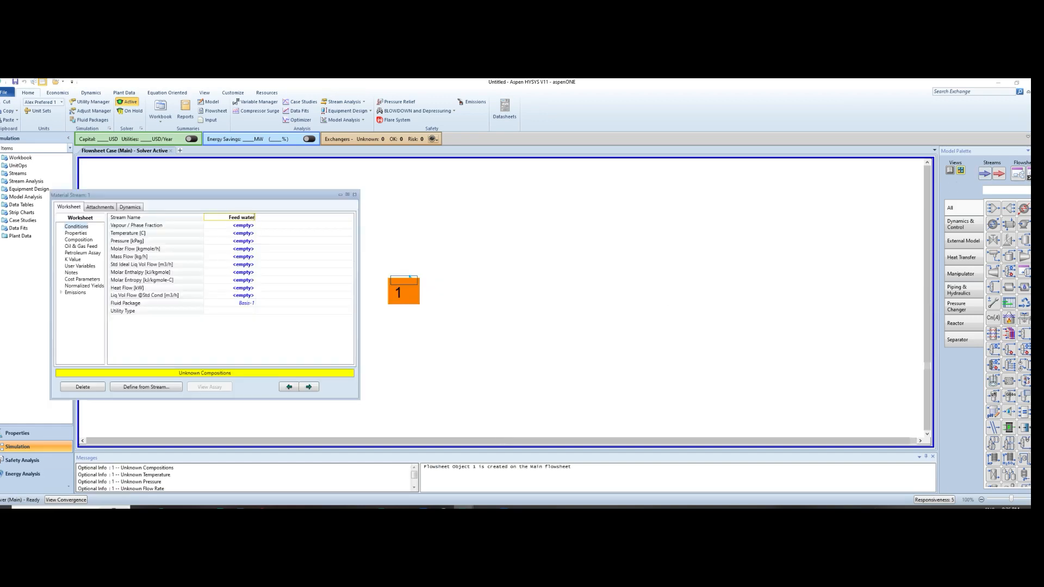
Set the Feed water conditions to 25 C, 1000 kPag and a liquid volume flow at standard conditions of 15 m3/h
click(237, 233)
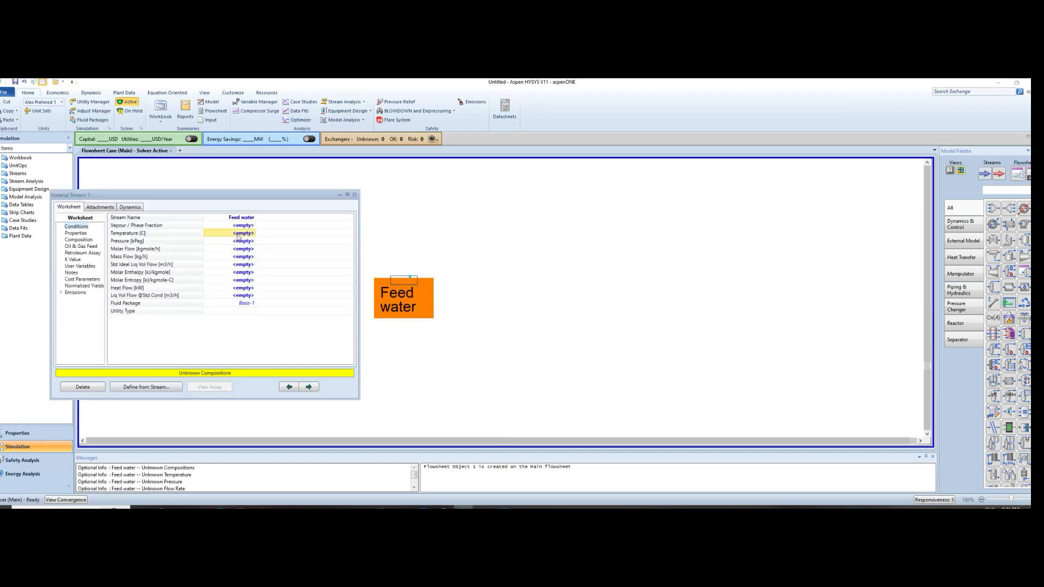
text(25)
key(Return)
text(1000)
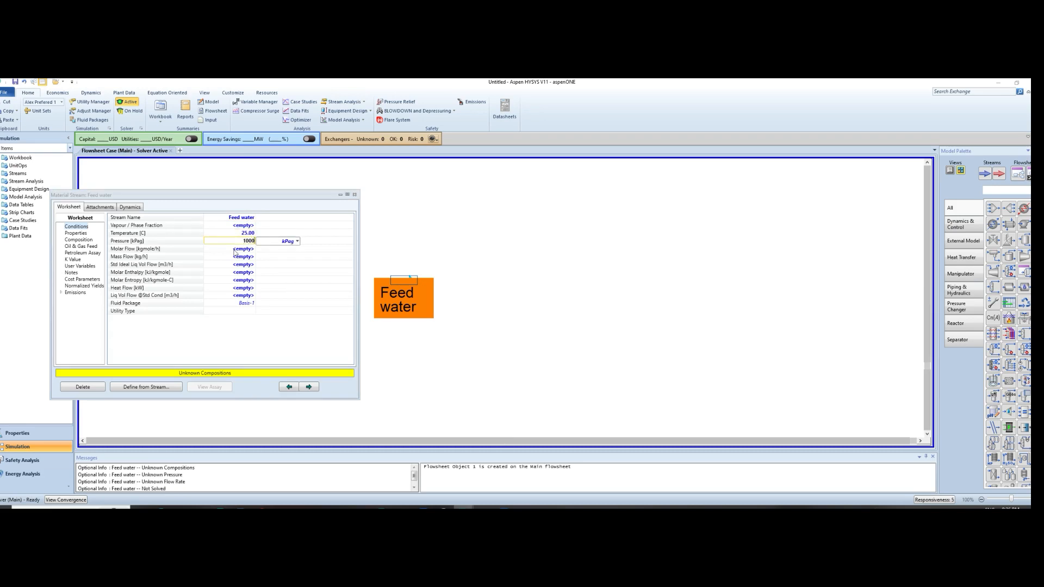
key(Return)
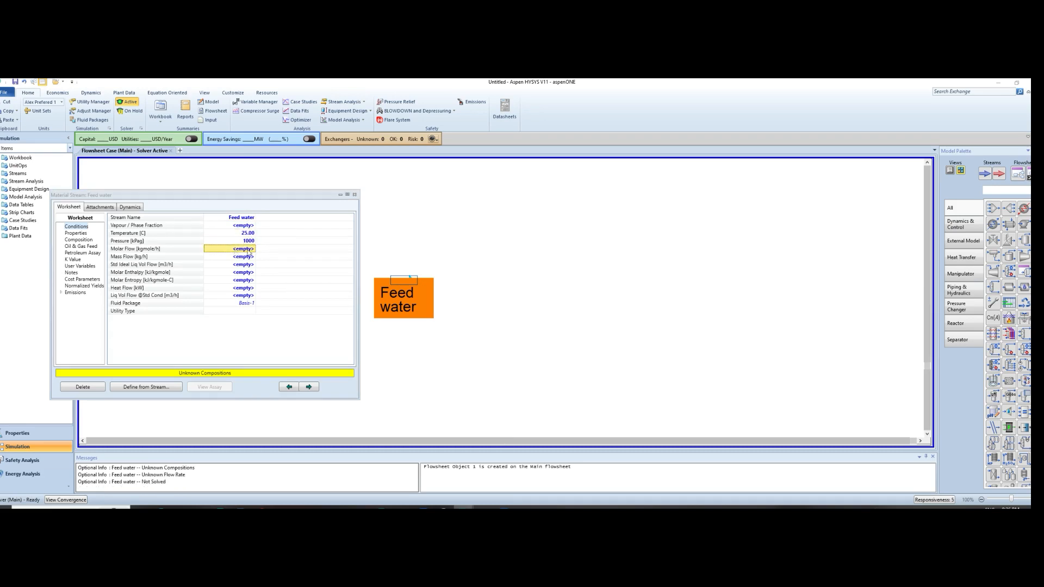
click(247, 296)
text(15)
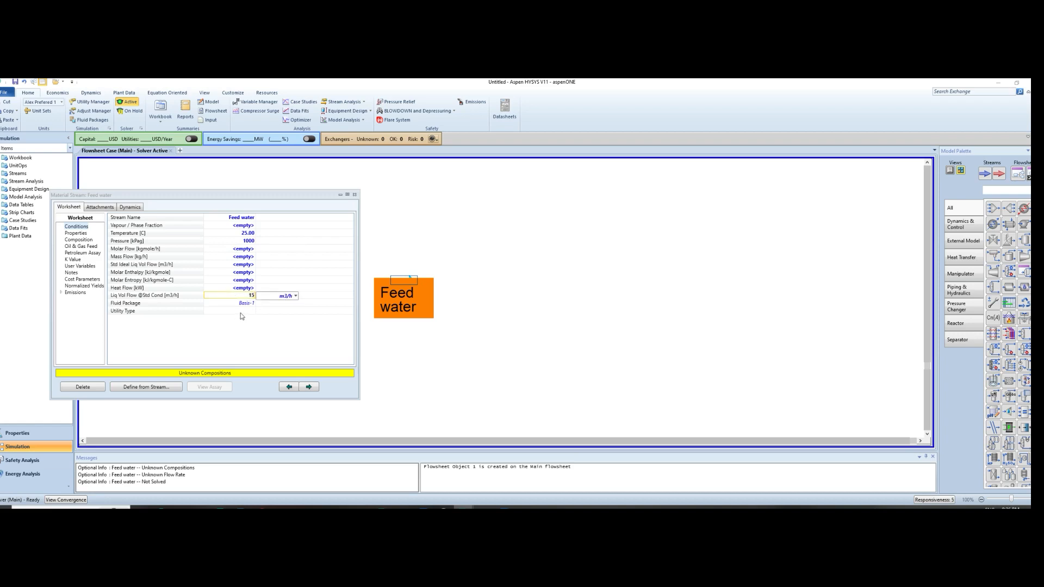
key(Return)
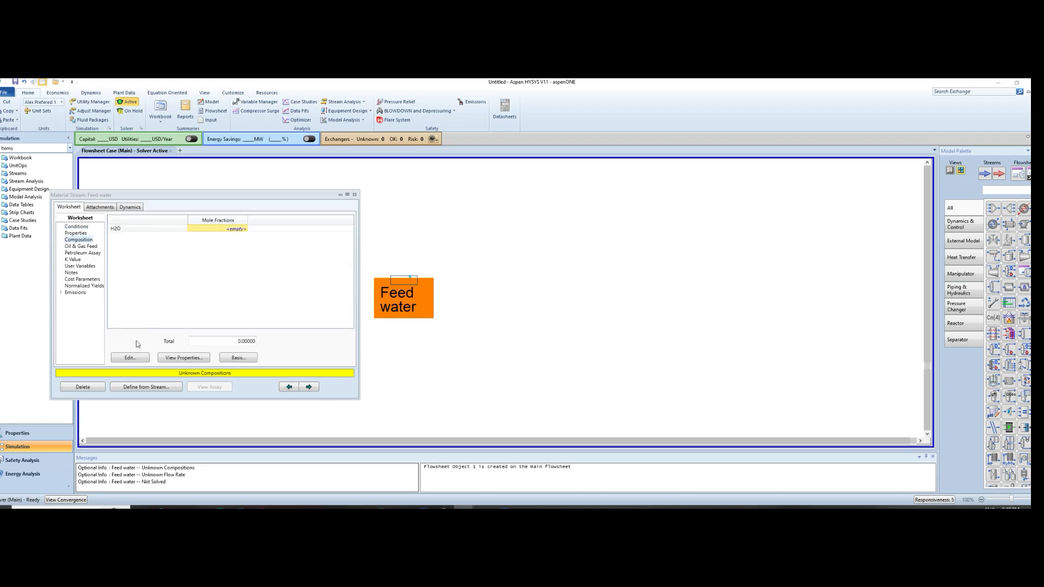
Define the Feed water composition with an H2O mole fraction of 1
click(129, 358)
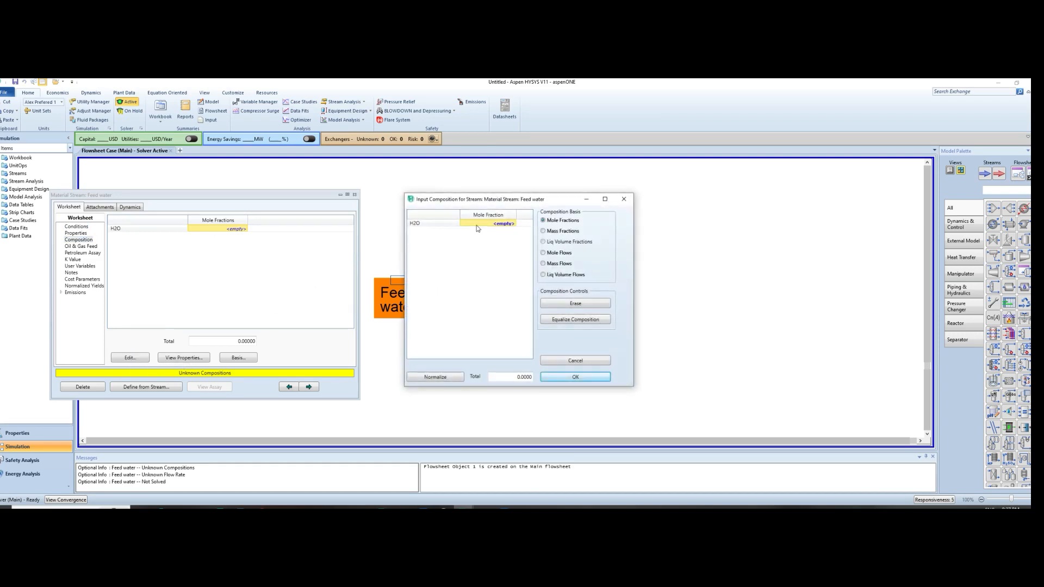
click(514, 224)
text(1)
click(583, 379)
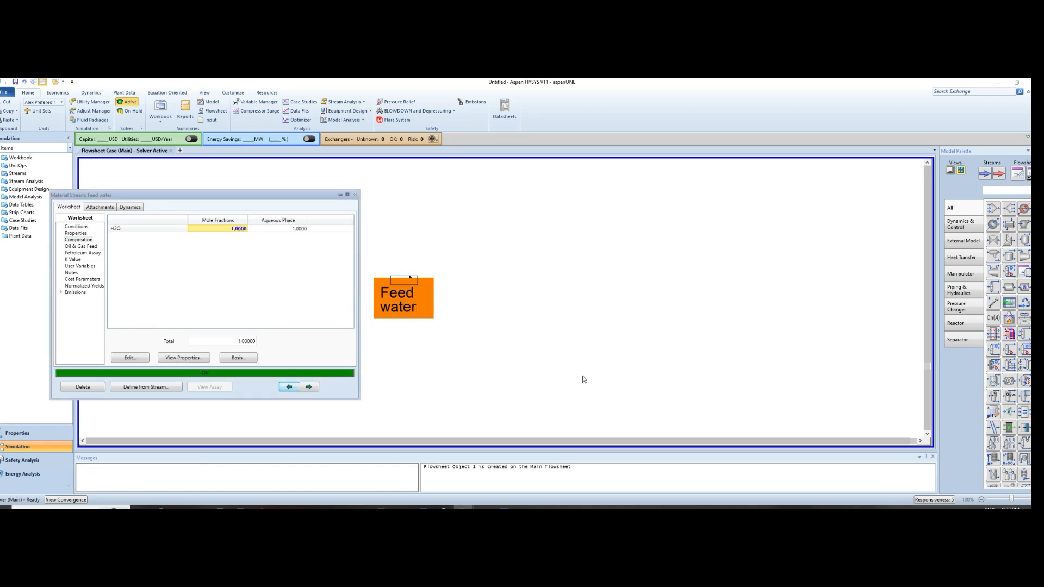
Attach a Line Sizing Manager analysis to the Feed water stream
click(100, 209)
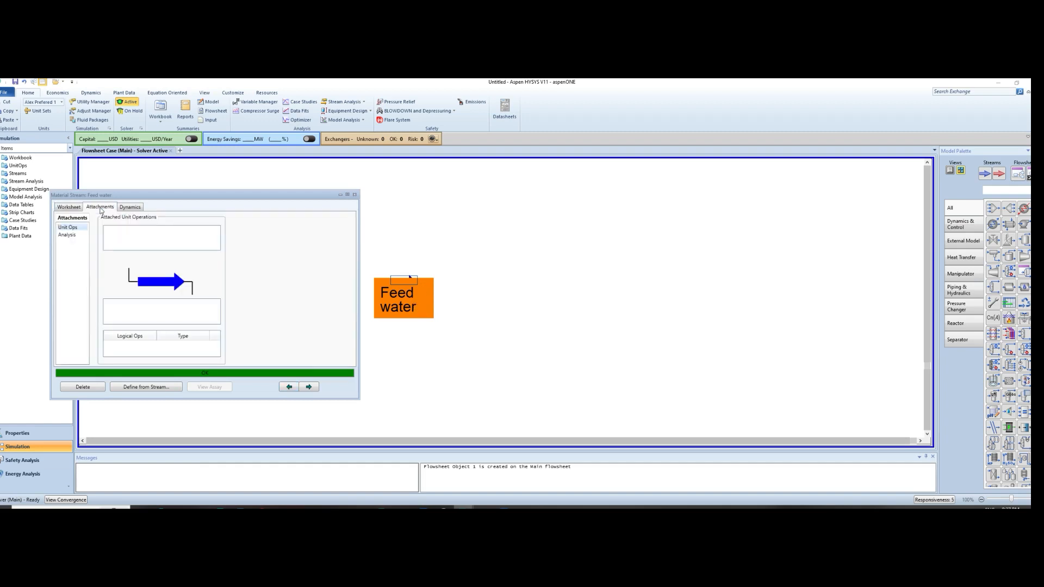
click(68, 235)
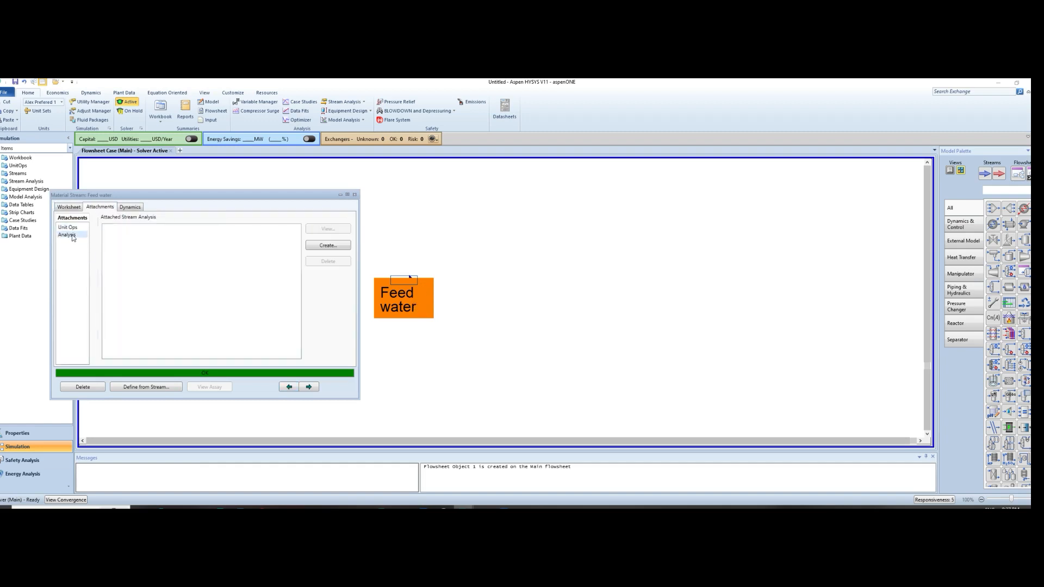
click(329, 245)
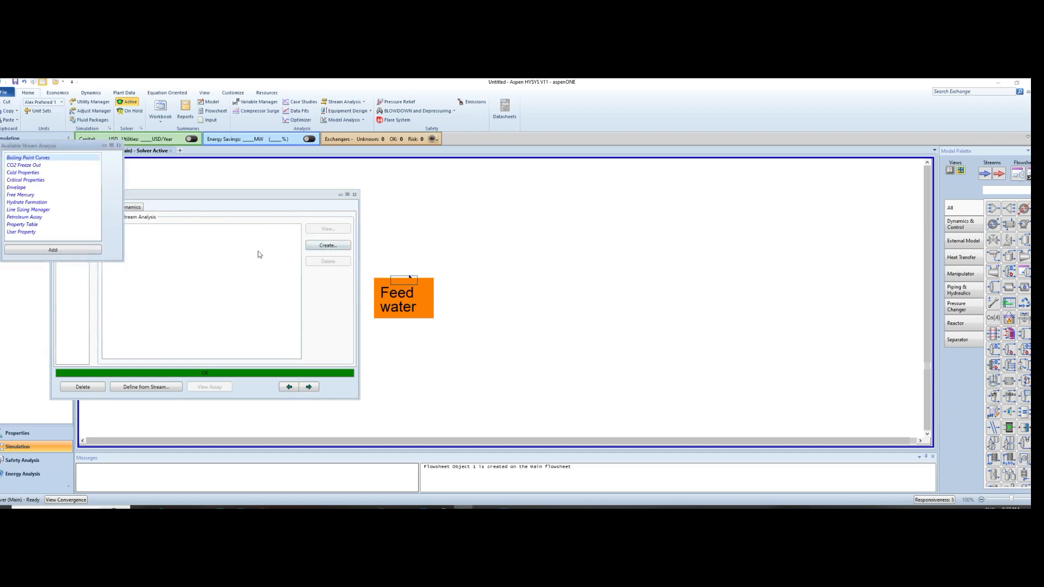
click(30, 210)
click(53, 249)
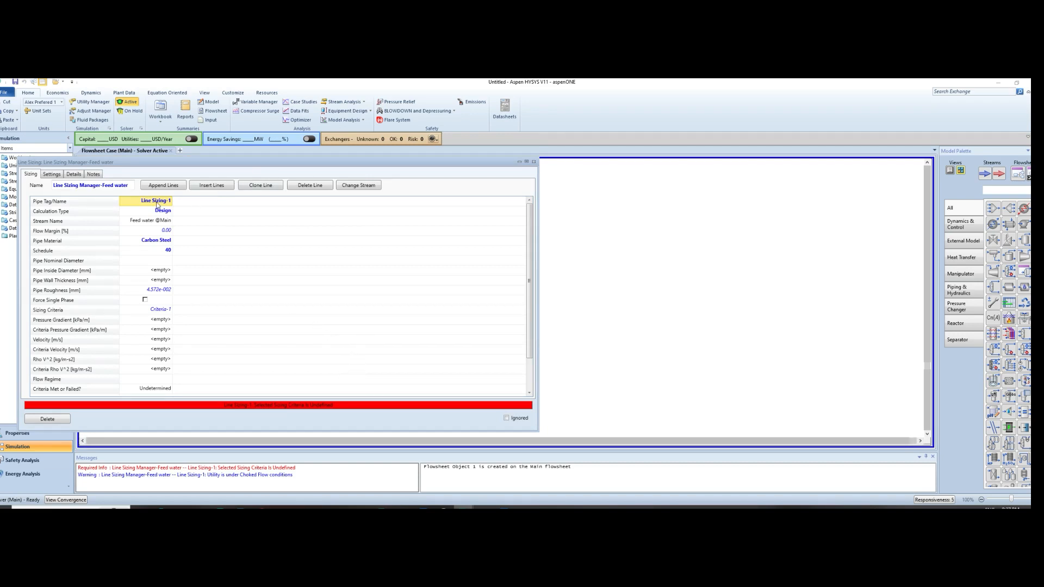
Rename the pipe tag of the sizing line as Base Case
key(BackSpace)
text(Gas)
key(BackSpace)
key(BackSpace)
key(BackSpace)
text(Base Case)
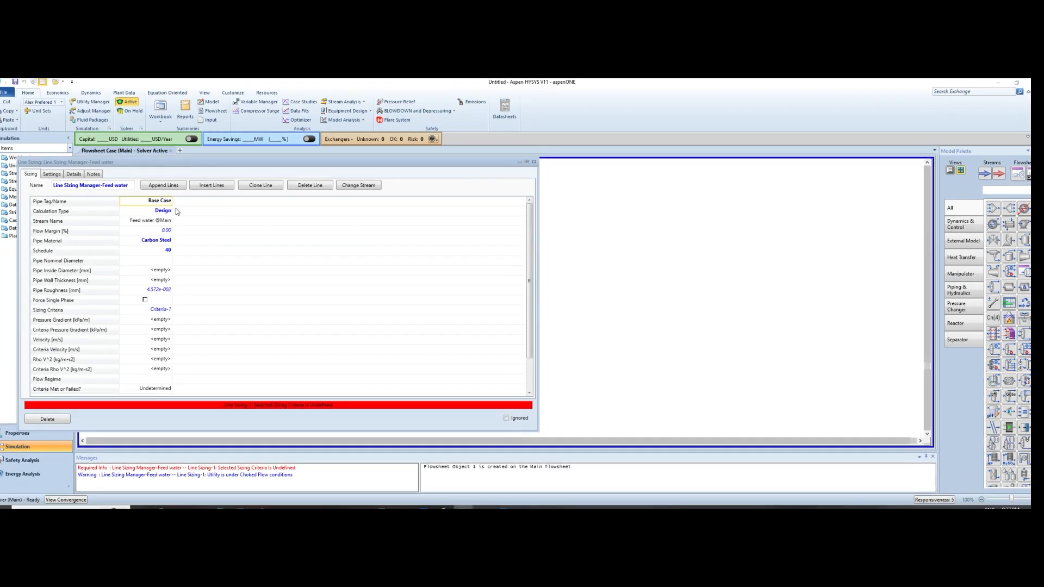
Choose Design as the calculation type for the Base Case line
scroll(170, 288, down, 1)
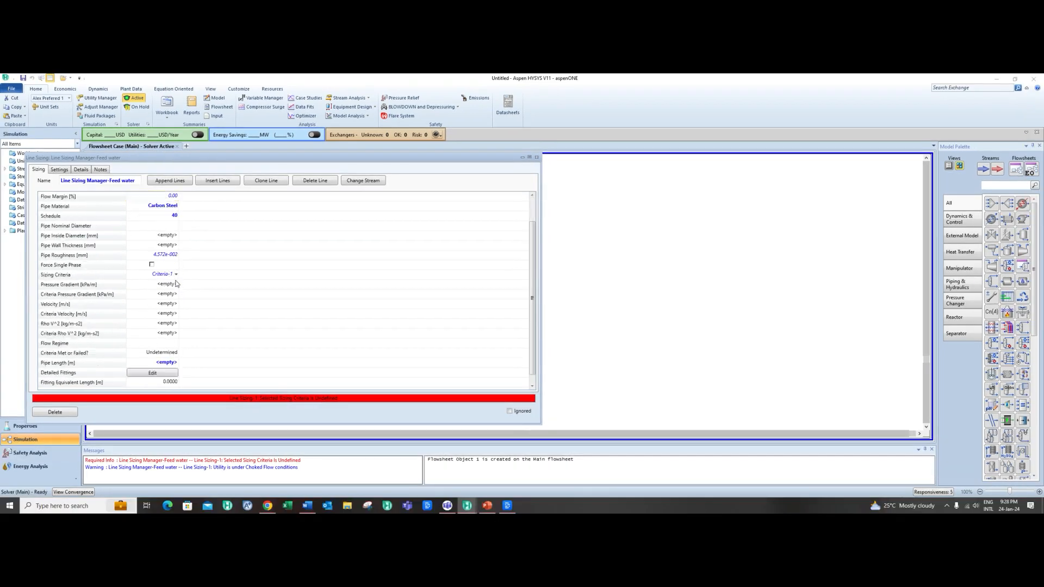
scroll(176, 284, up, 1)
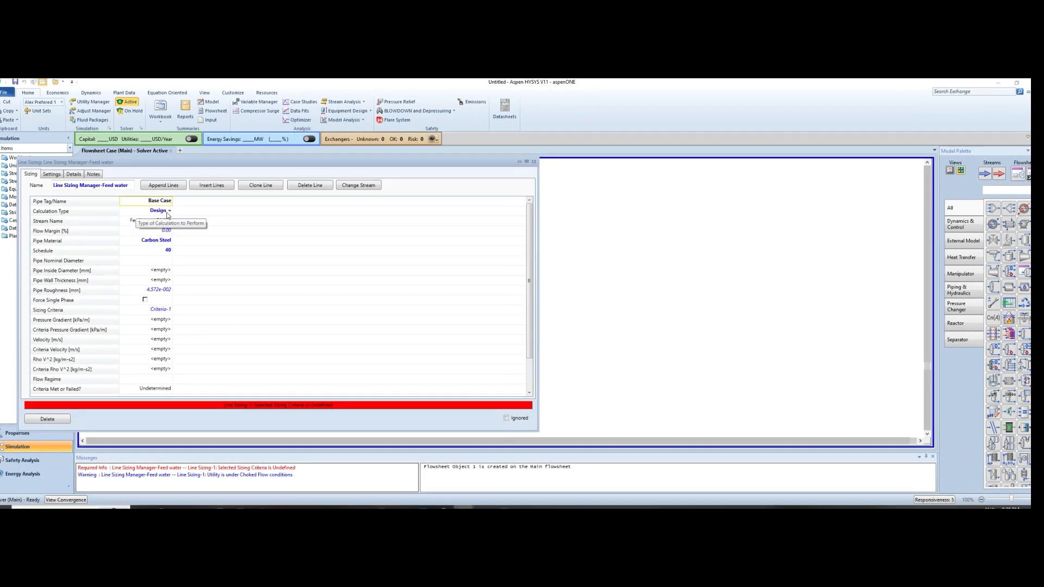
click(167, 212)
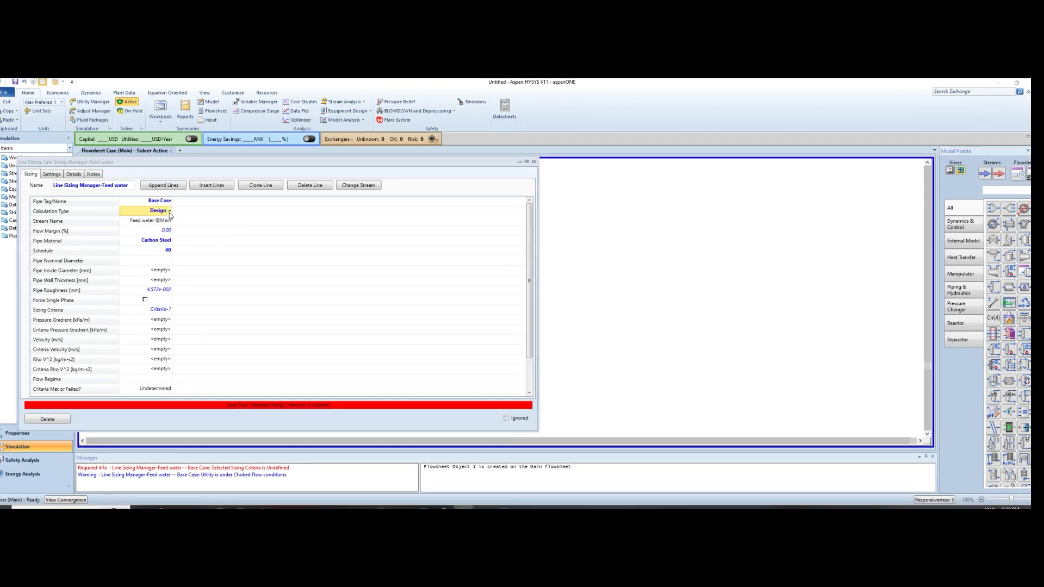
click(170, 211)
click(136, 224)
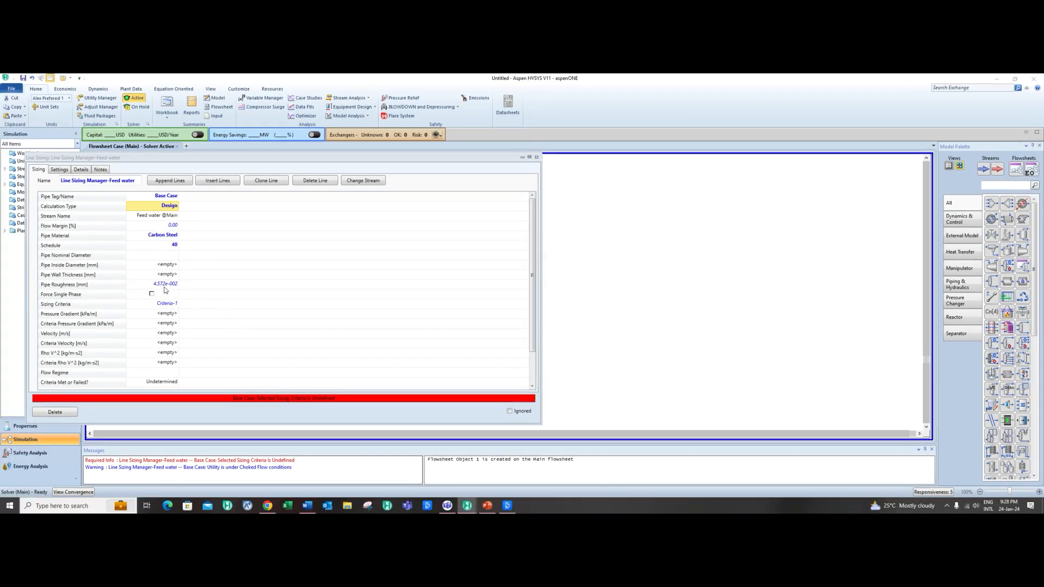
Set the pipe length of the Base Case line to 380 m
scroll(165, 289, down, 1)
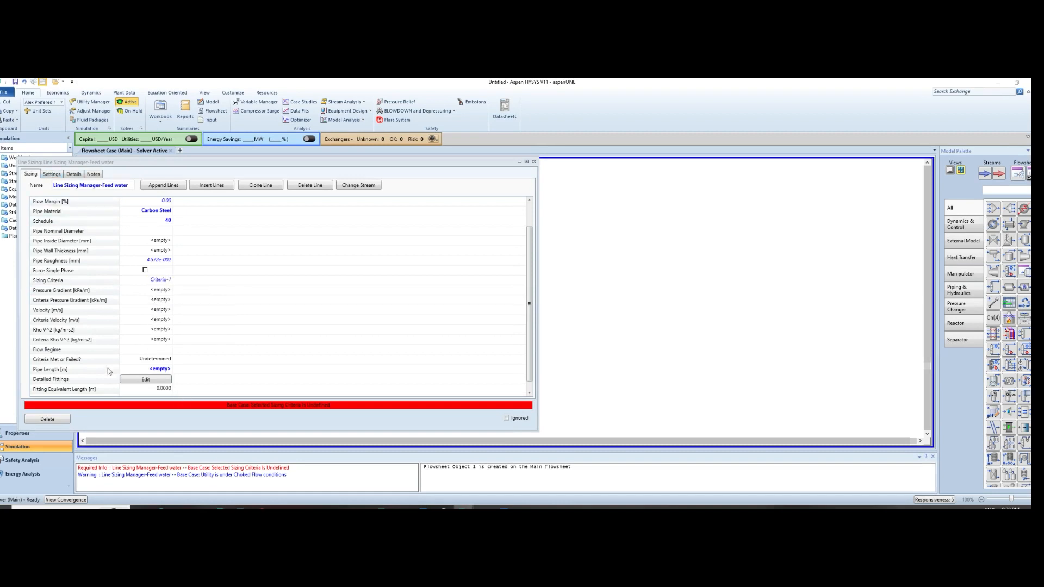
scroll(96, 370, down, 1)
click(153, 360)
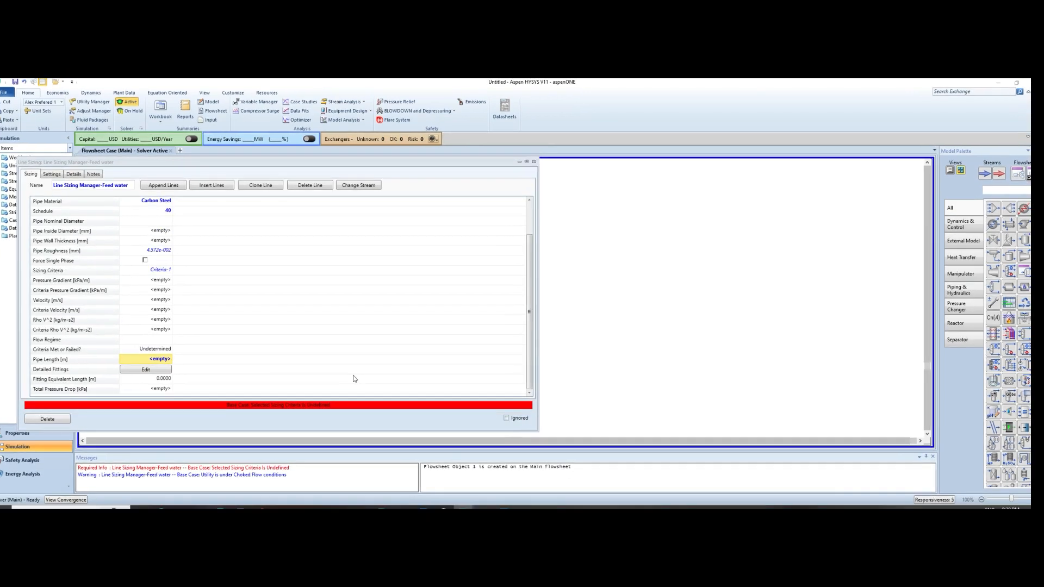
text(38)
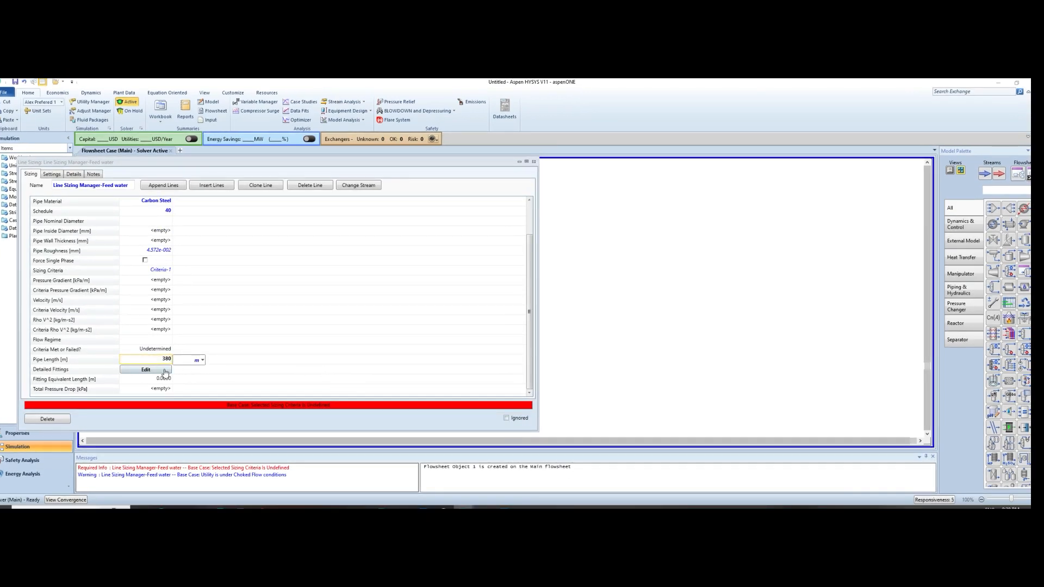
text(0)
Add a Ball Valve: Open fitting to the line's detailed fittings with a quantity of 2
click(145, 372)
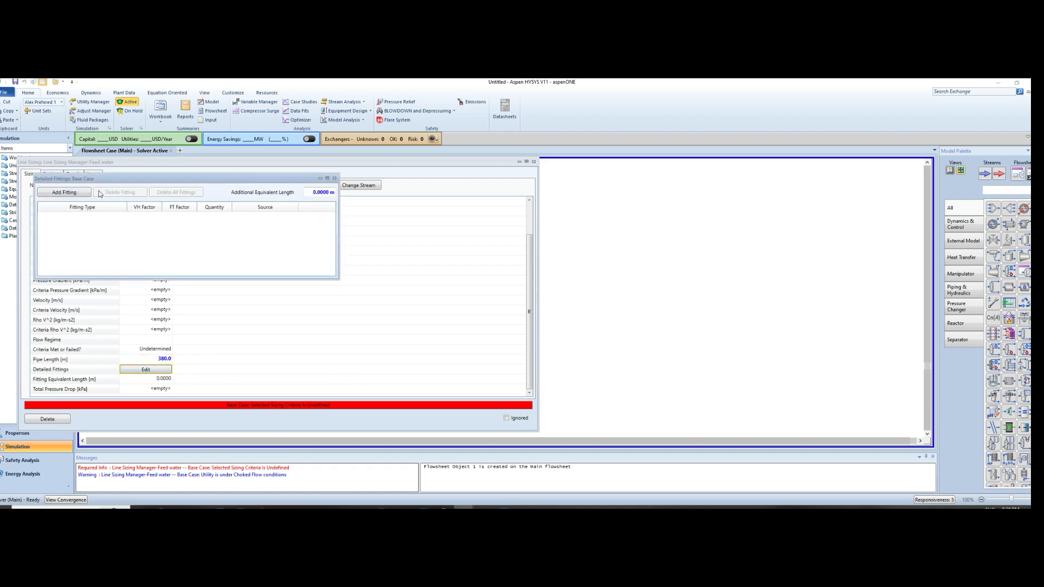
click(81, 193)
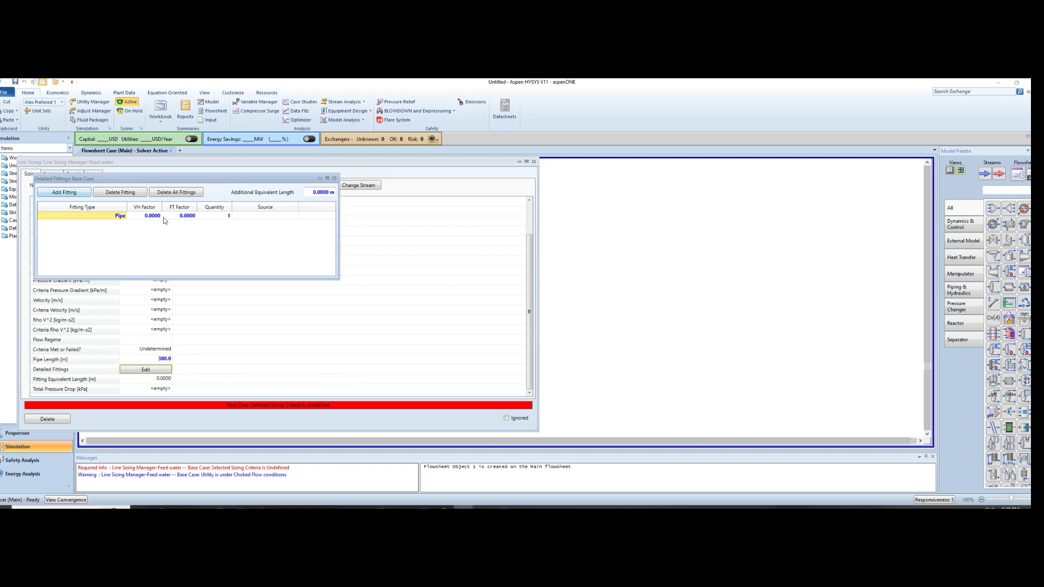
click(125, 216)
scroll(81, 272, up, 5)
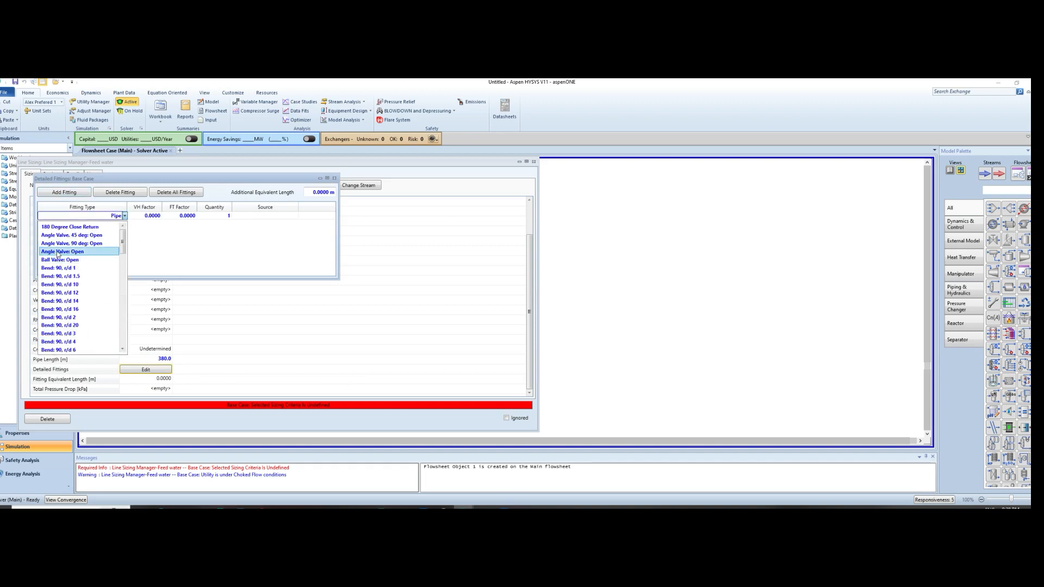
click(57, 260)
click(222, 216)
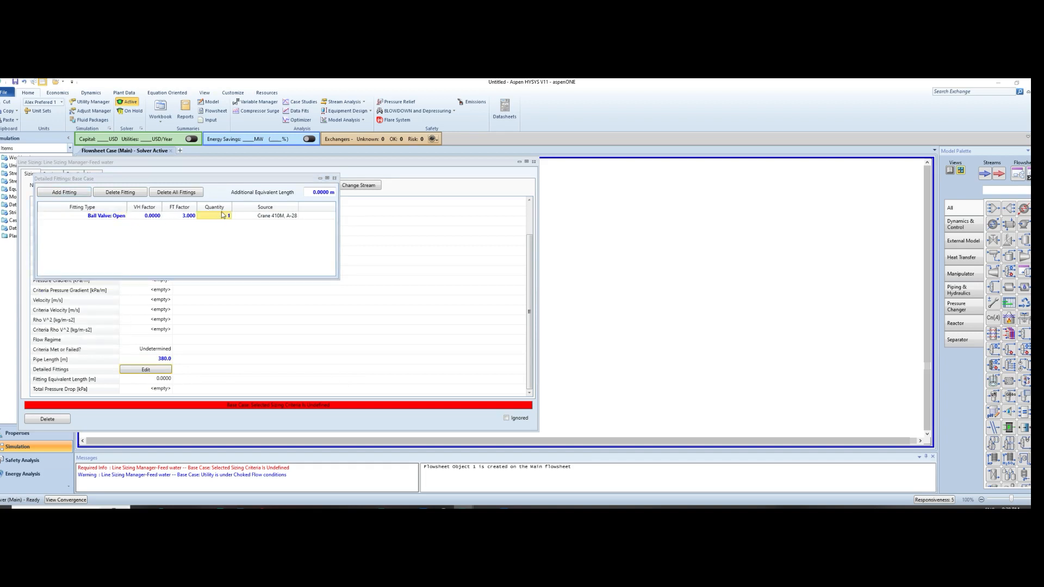
text(2)
click(170, 256)
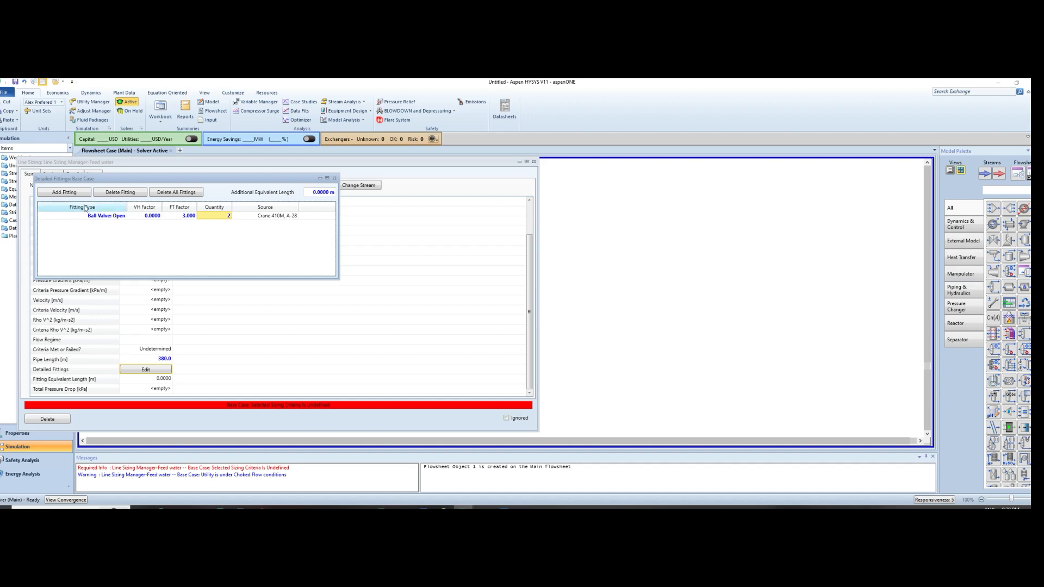
Add an Elbow: 90 Std fitting with a quantity of 5 and leave the detailed fittings
click(71, 194)
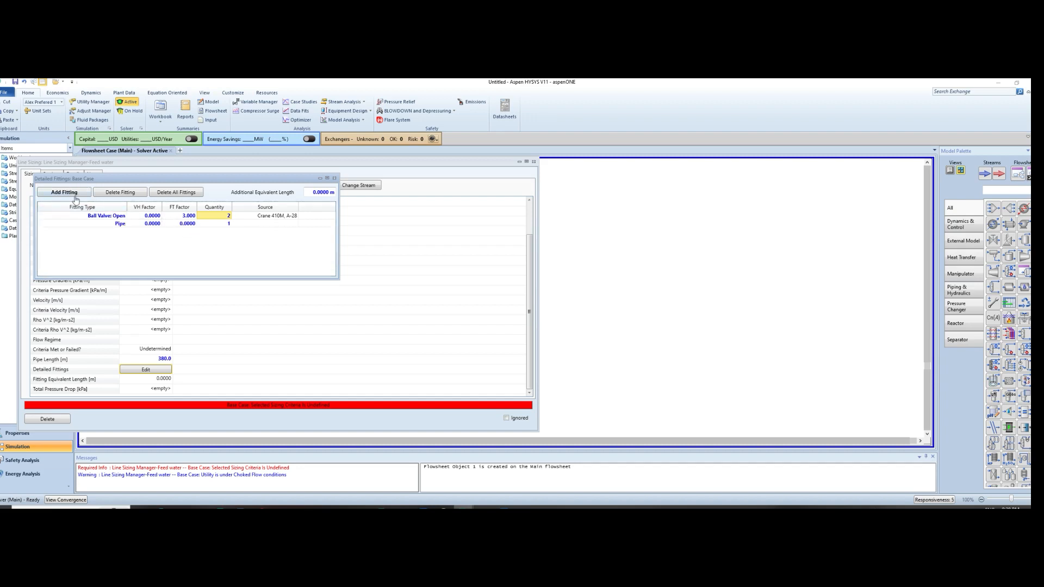
click(124, 225)
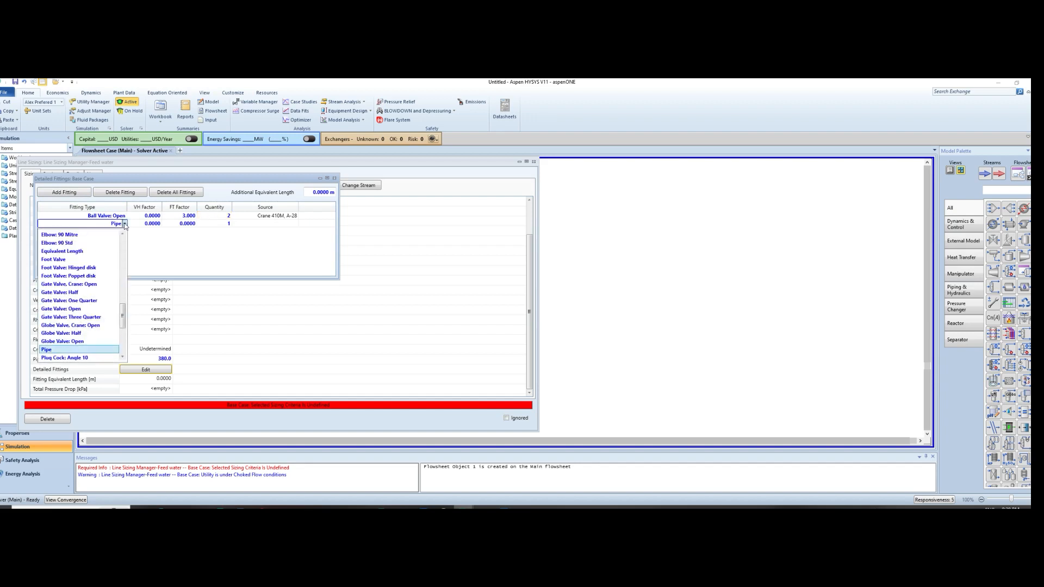
scroll(57, 315, up, 8)
scroll(58, 316, down, 1)
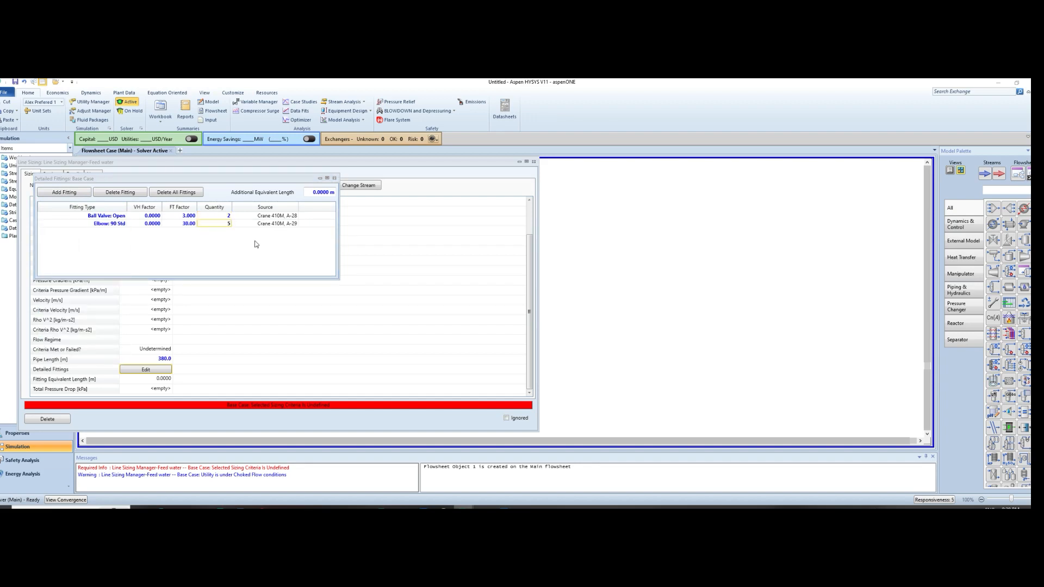
key(Return)
click(180, 333)
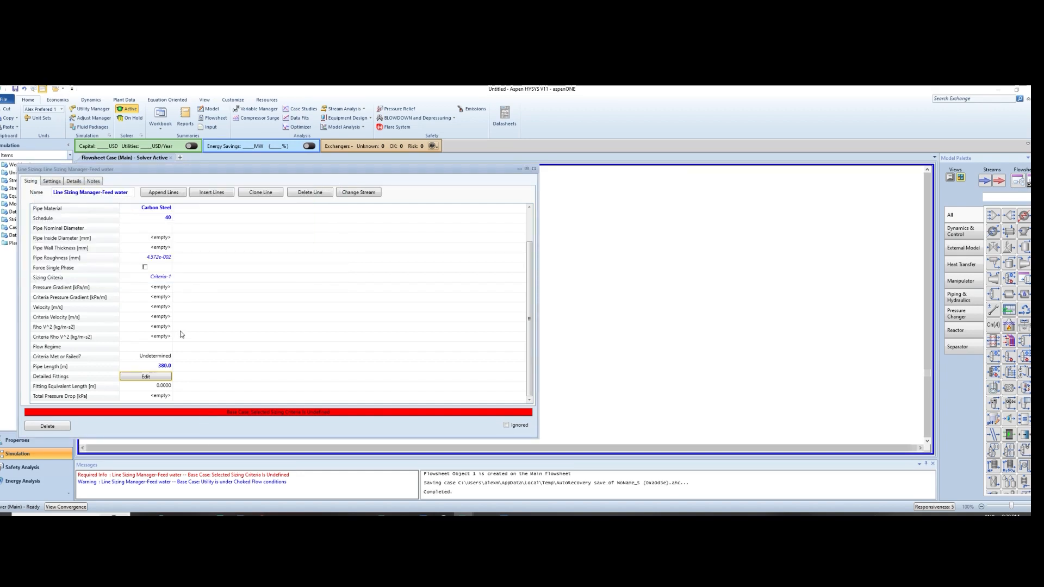
Set the maximum velocity of sizing criteria Criteria-1 to 3.6 m/s
scroll(164, 304, up, 2)
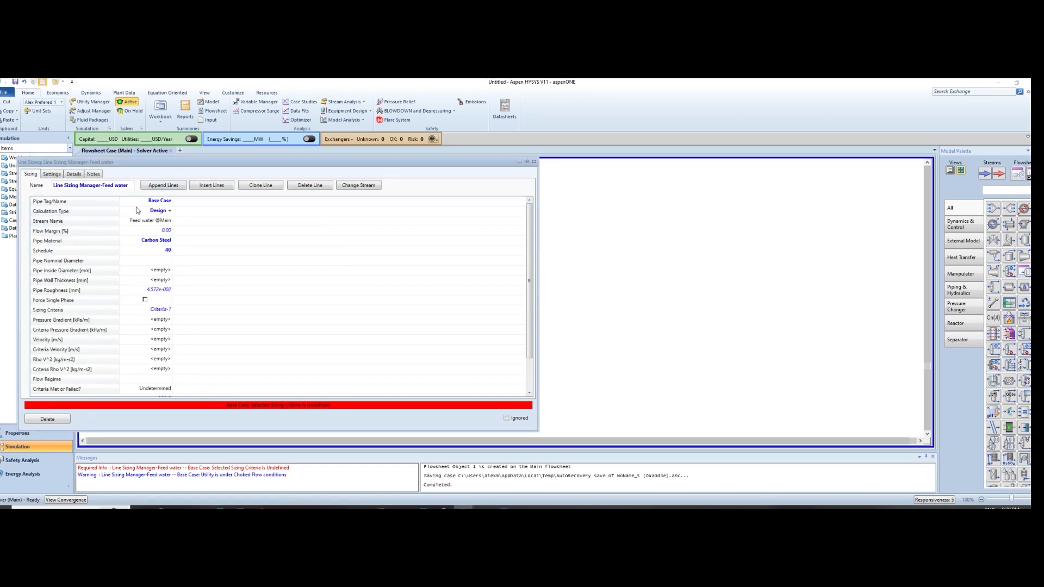
click(51, 174)
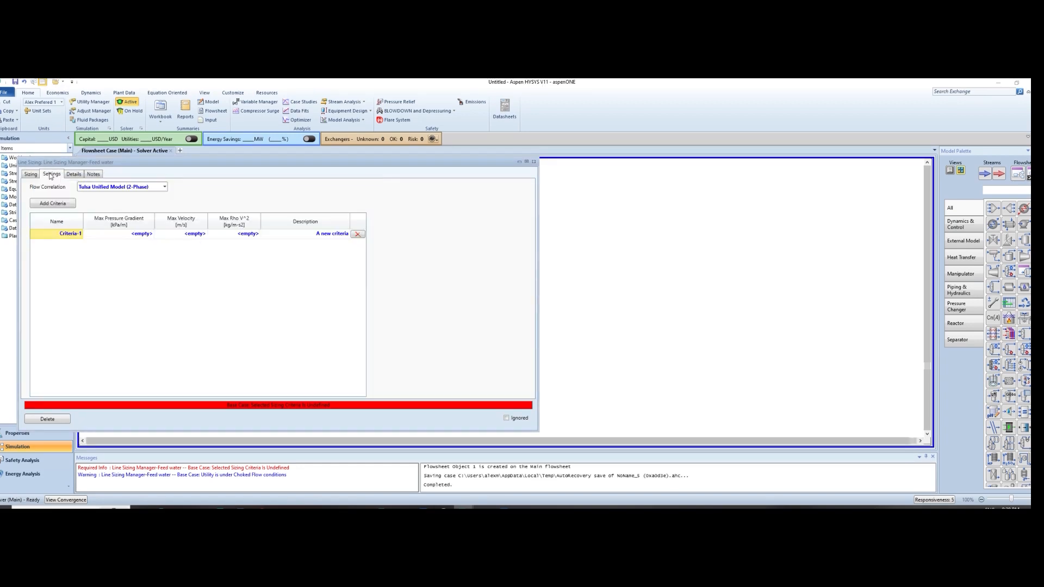
click(196, 234)
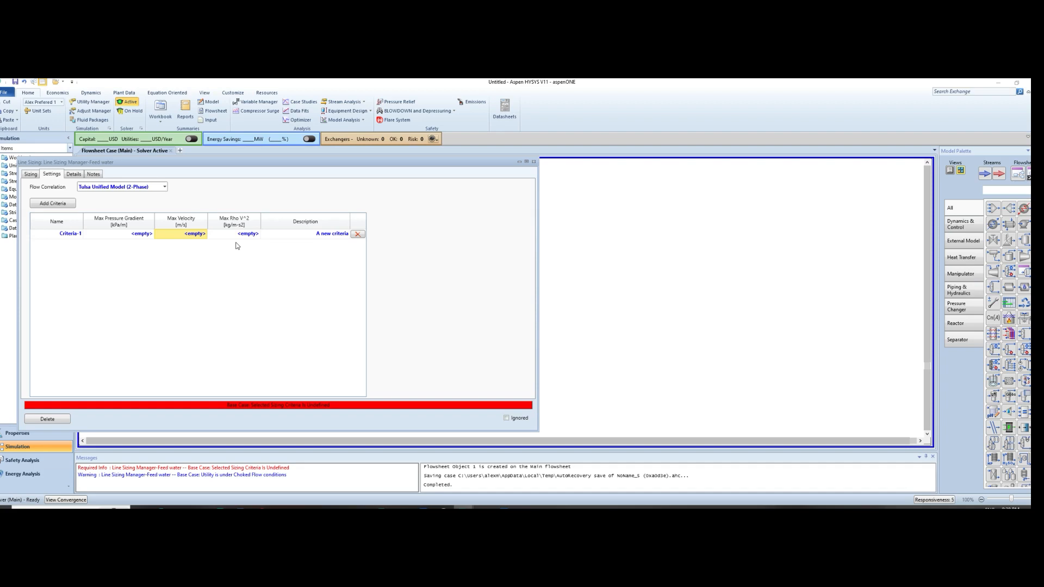
text(3.6)
key(Return)
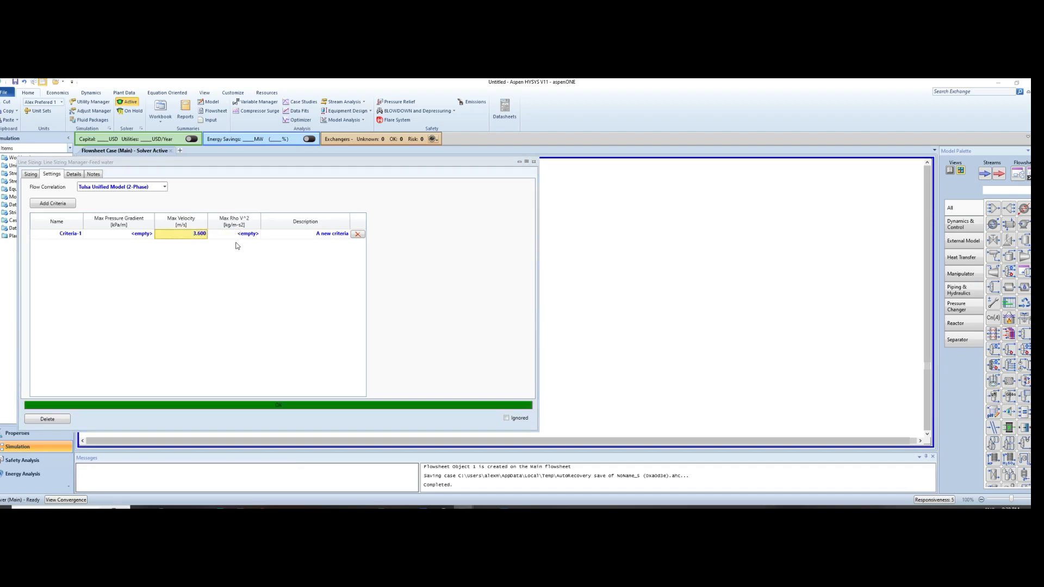
Move the line sizing window clear of the stream window and examine the Base Case line's sizing details
drag(117, 162, 413, 149)
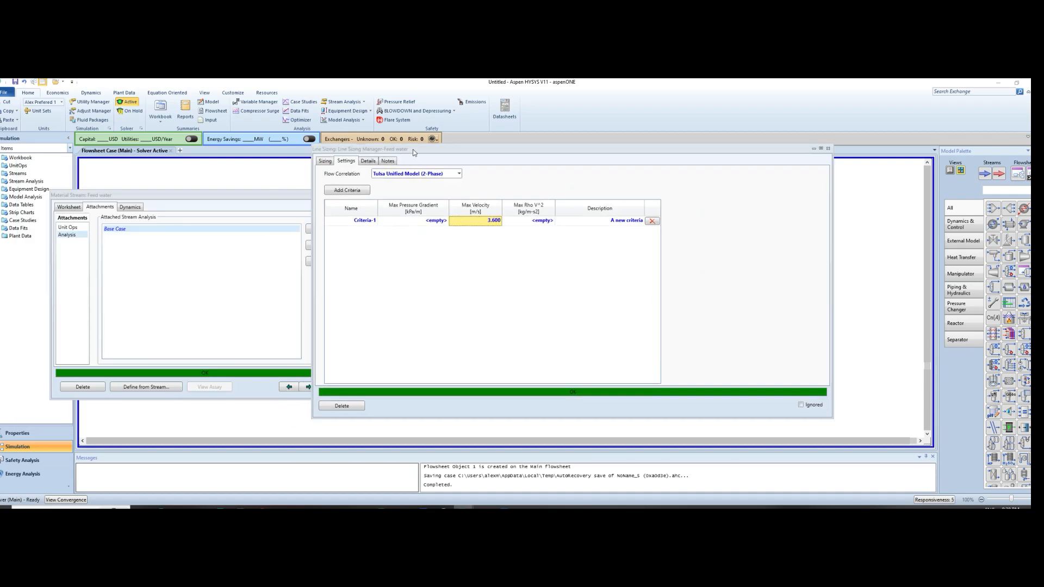
click(368, 161)
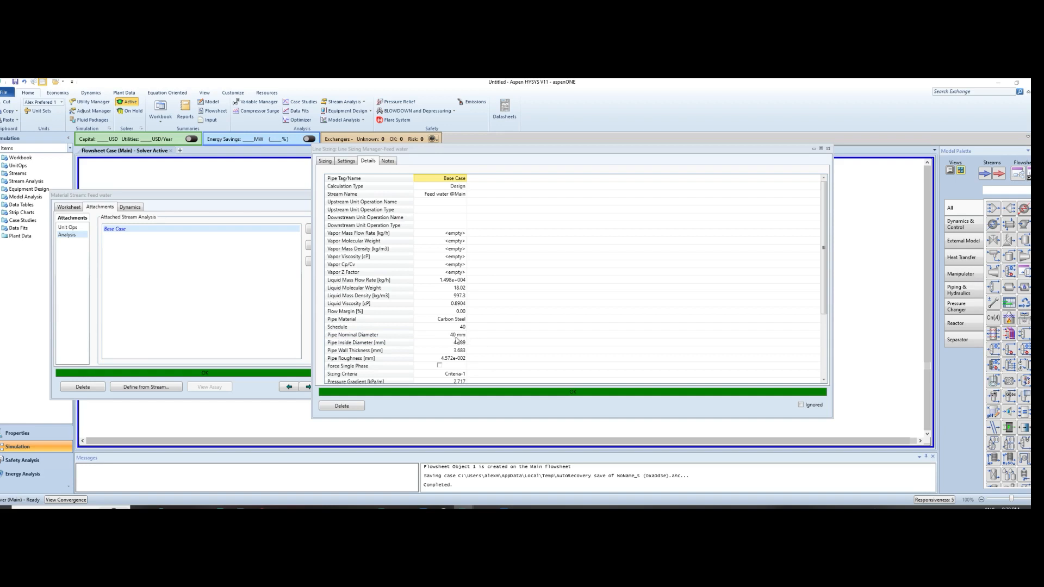
Read through the rest of the Base Case details, from pipe diameter and velocity down to total pressure drop
scroll(459, 338, down, 2)
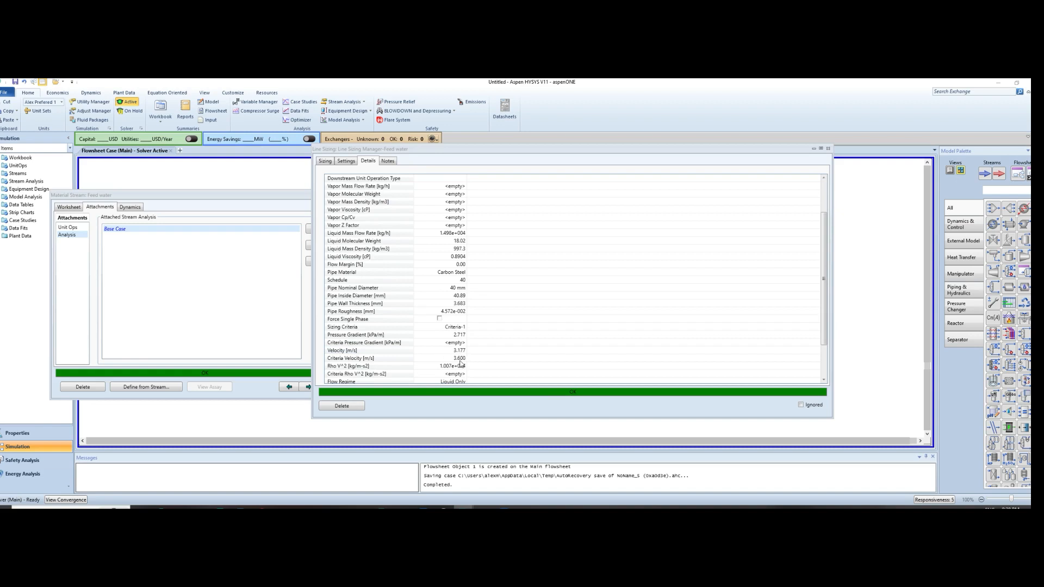
mouse_move(462, 361)
scroll(462, 362, down, 1)
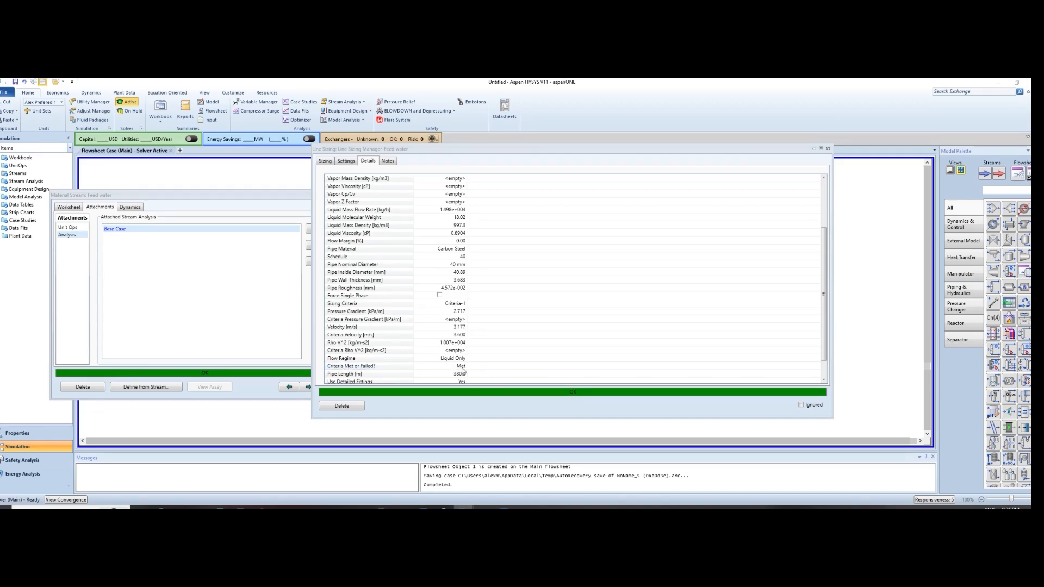
scroll(463, 374, down, 1)
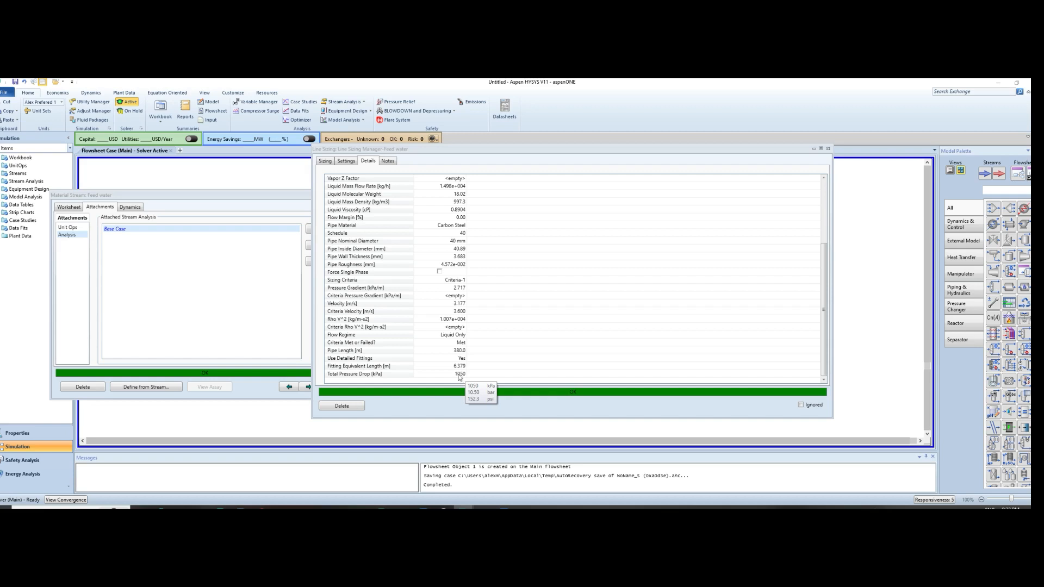
Set the maximum pressure gradient of sizing criteria Criteria-1 to 1.58 kPa/m
click(351, 162)
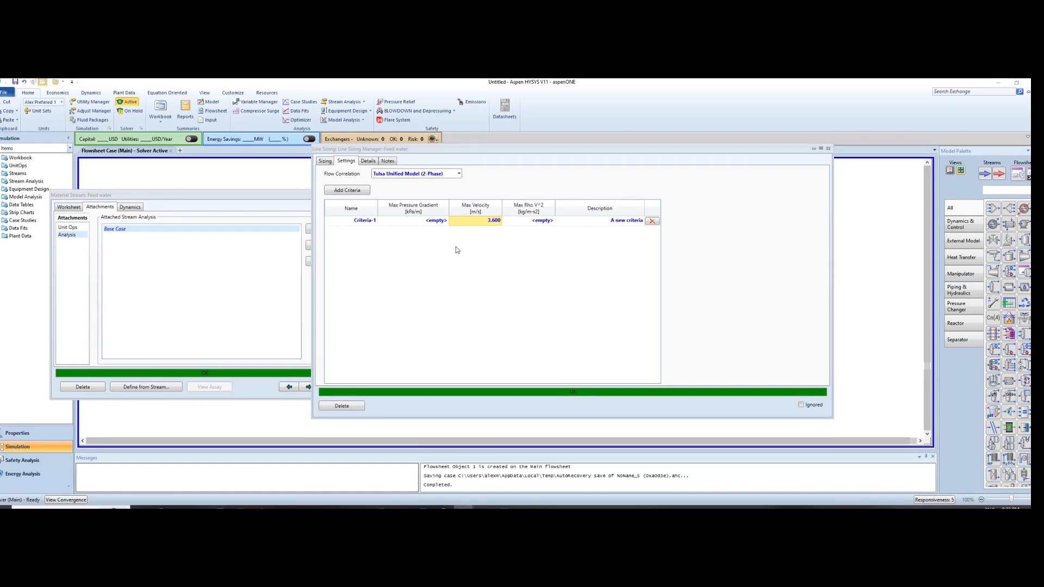
click(419, 221)
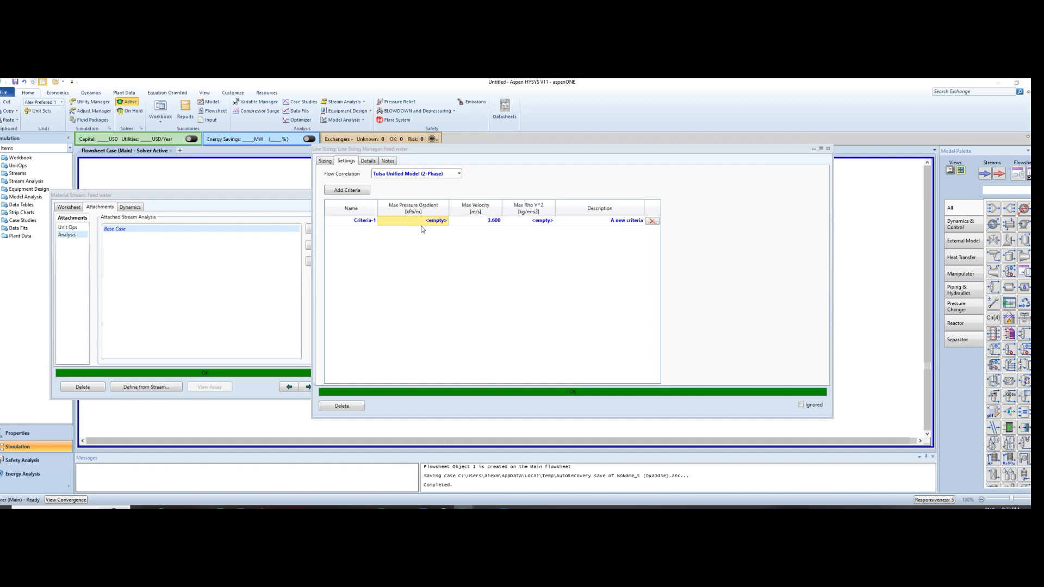
text(1.)
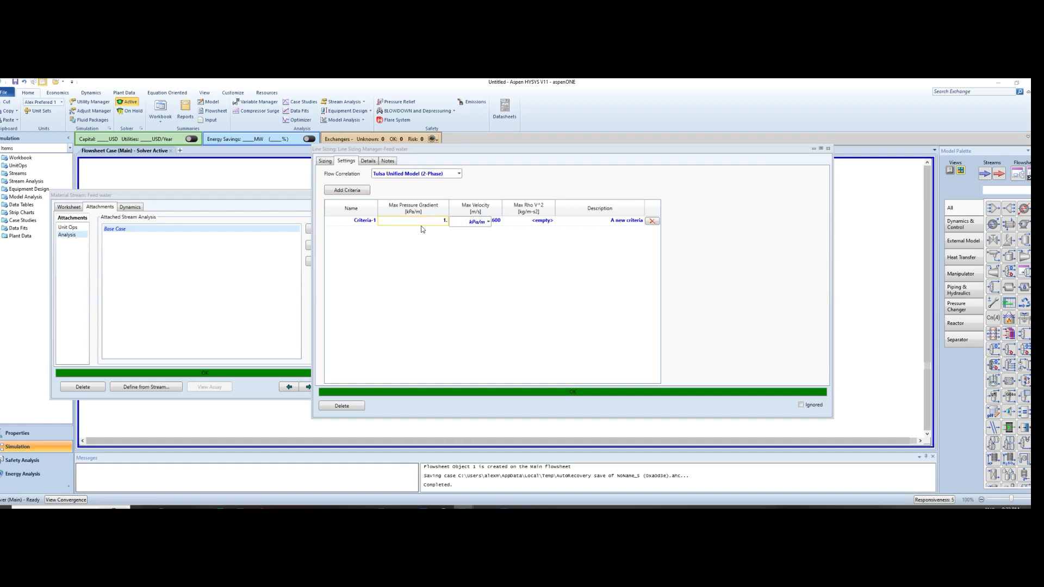
text(58)
key(Return)
Check the recalculated Base Case details, including the nominal diameter, pressure gradient and total pressure drop
click(366, 163)
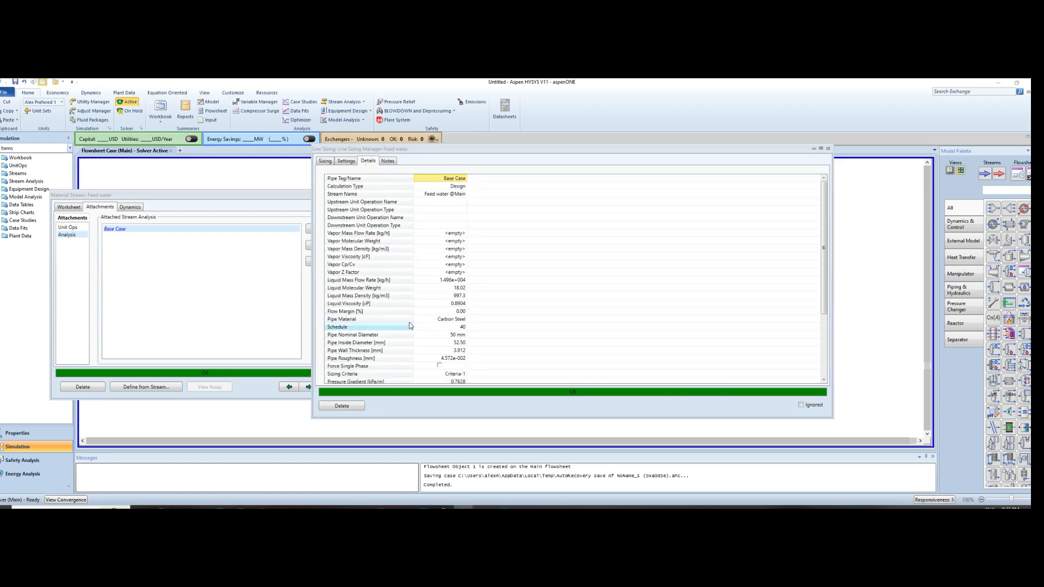
scroll(419, 309, down, 1)
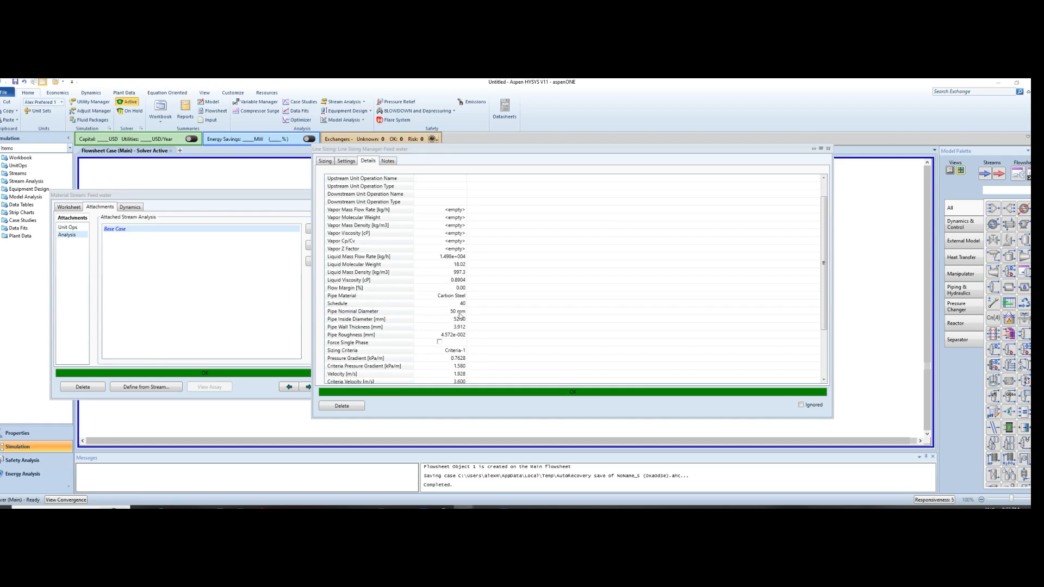
scroll(483, 322, down, 3)
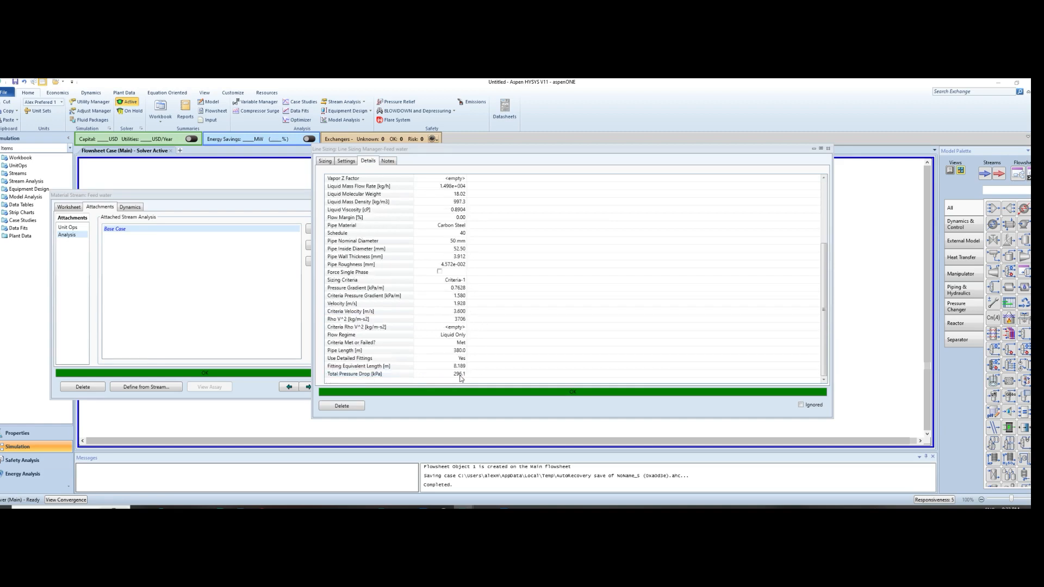
mouse_move(459, 380)
scroll(520, 250, up, 4)
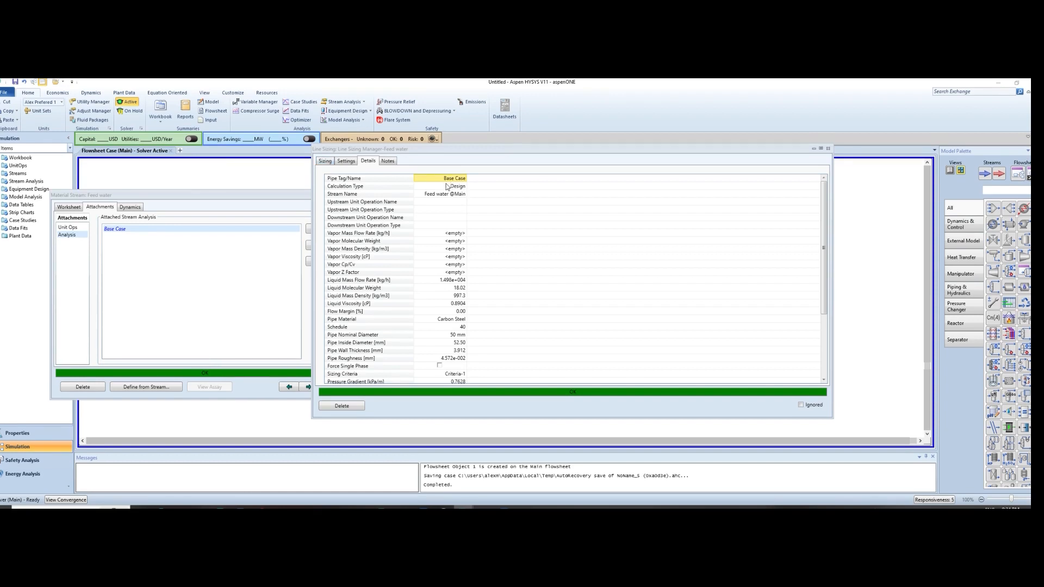
Clone the Base Case line in the sizing table and name the copy "Case 2 _10% Flow margin"
click(325, 162)
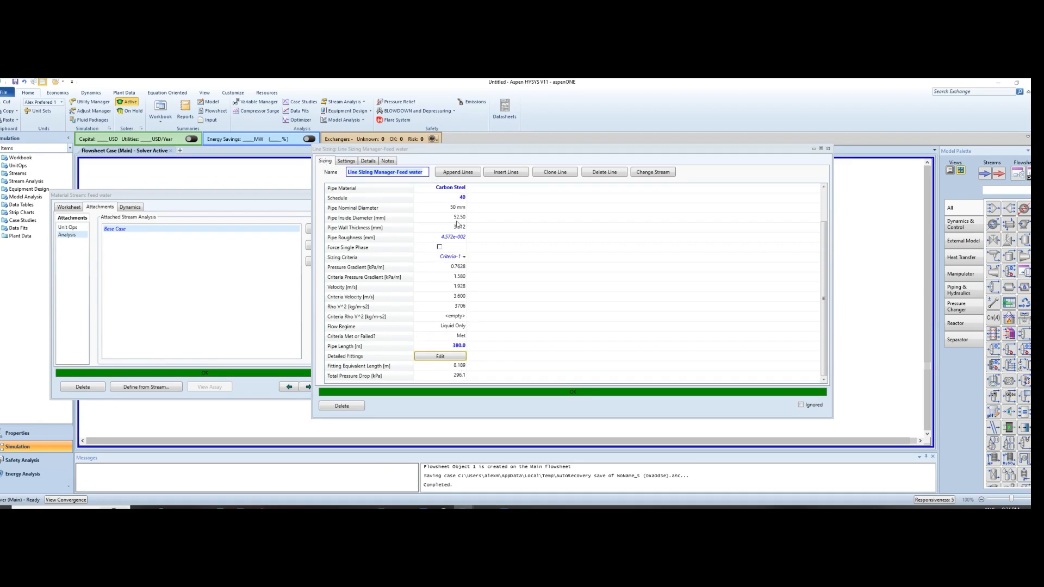
click(554, 172)
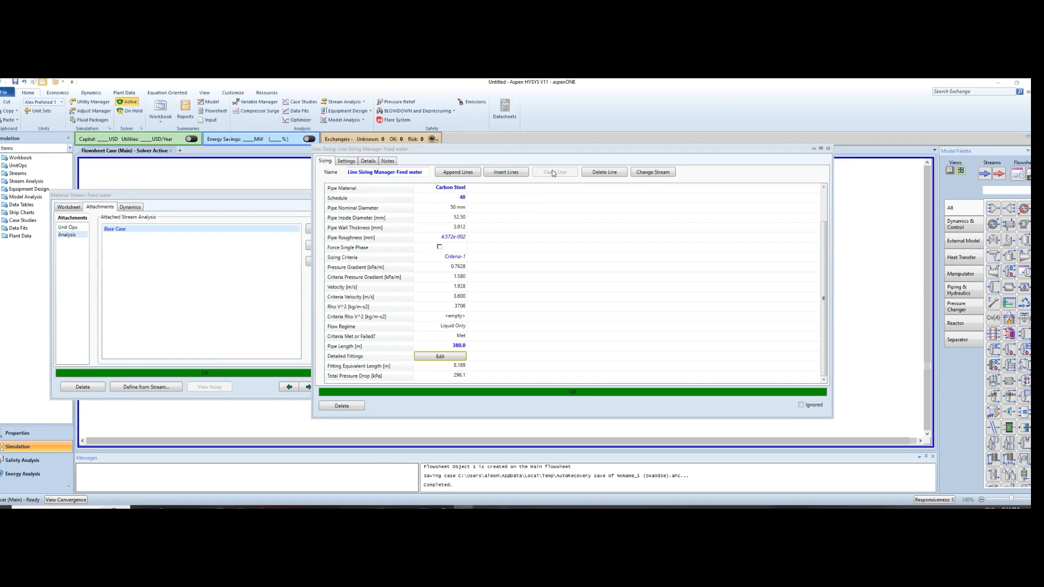
text(10)
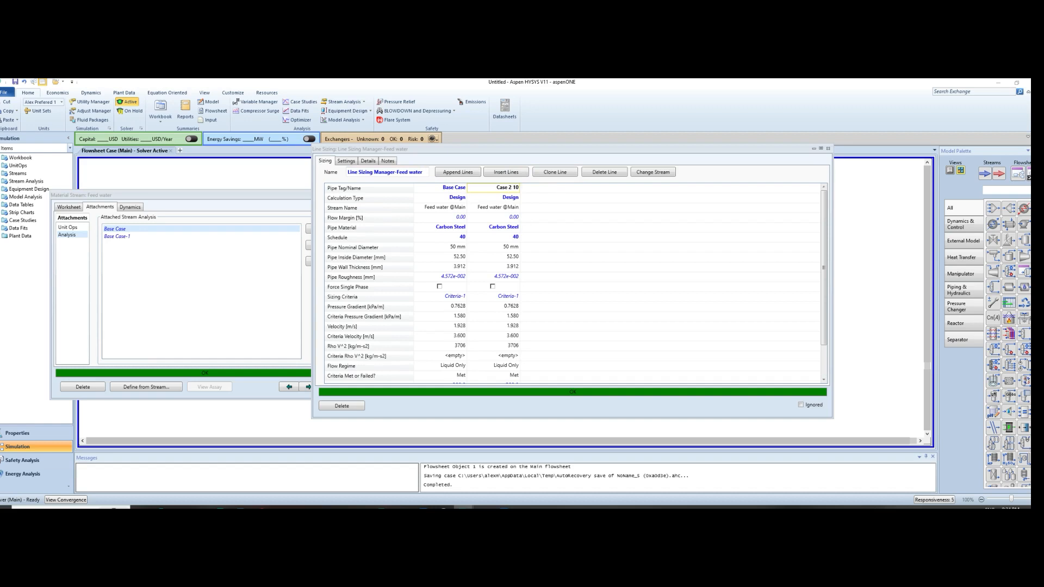
text(% Flow margin)
click(478, 187)
text(_)
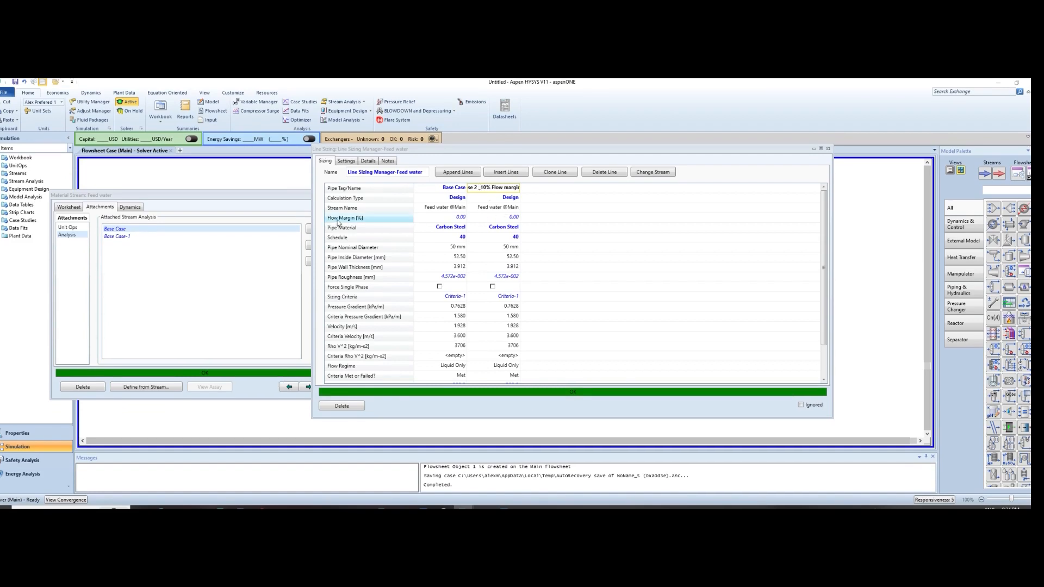
Set the flow margin of the Case 2 line to 10% and check its sizing results down to the total pressure drop
click(508, 219)
text(10)
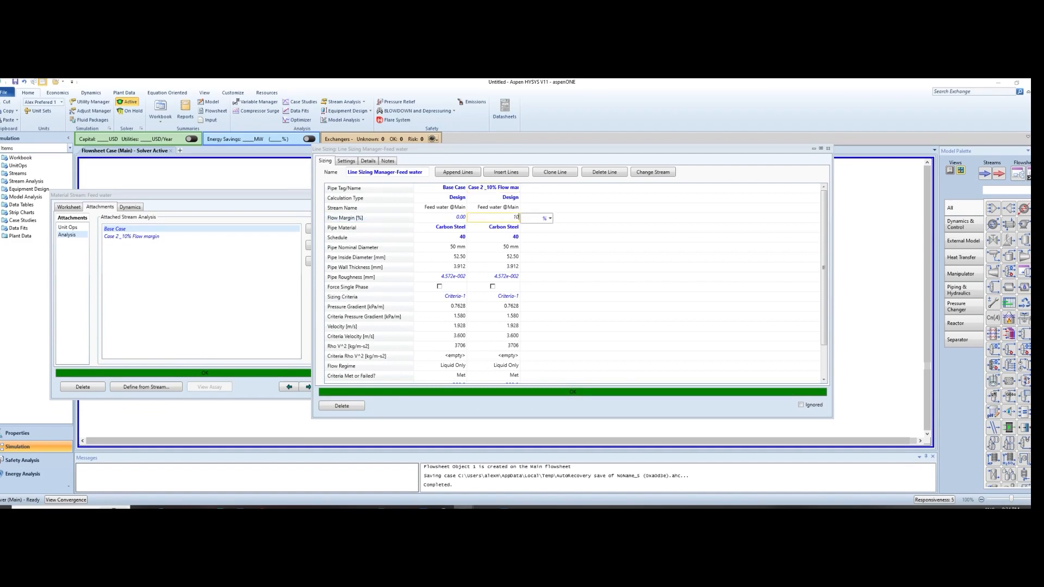
key(Return)
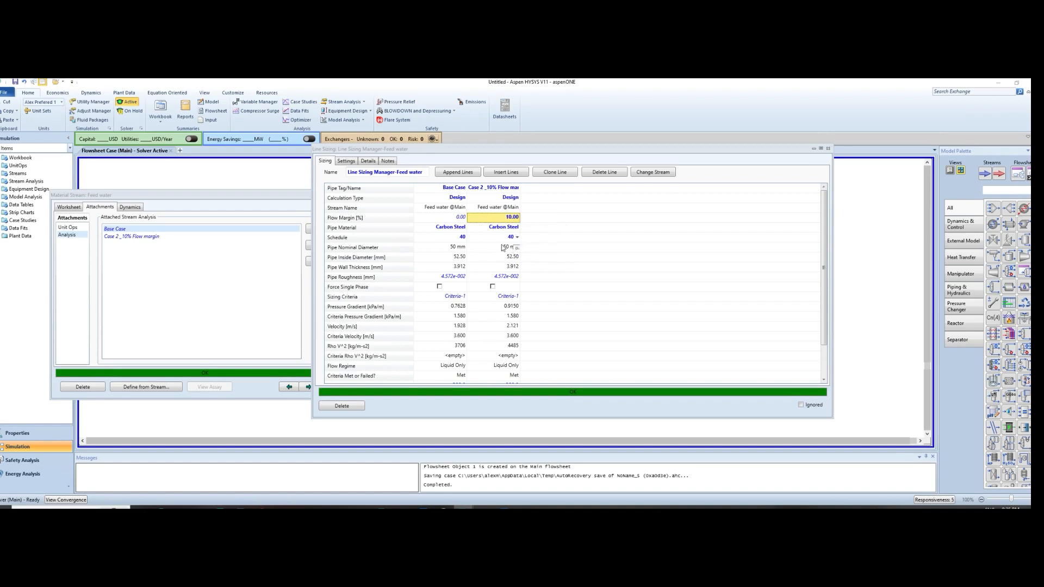
scroll(547, 343, down, 1)
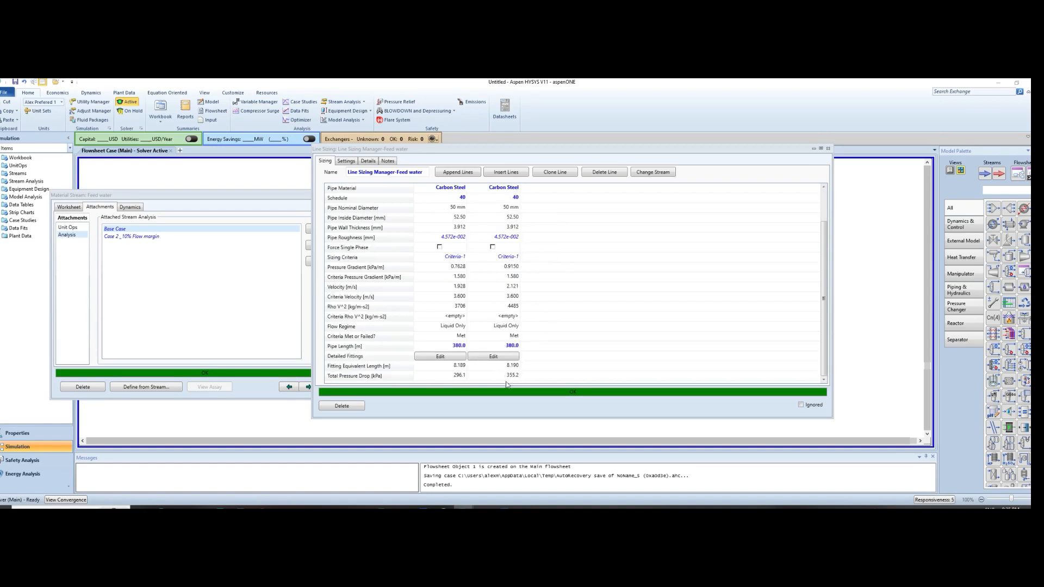
mouse_move(511, 381)
scroll(545, 347, up, 2)
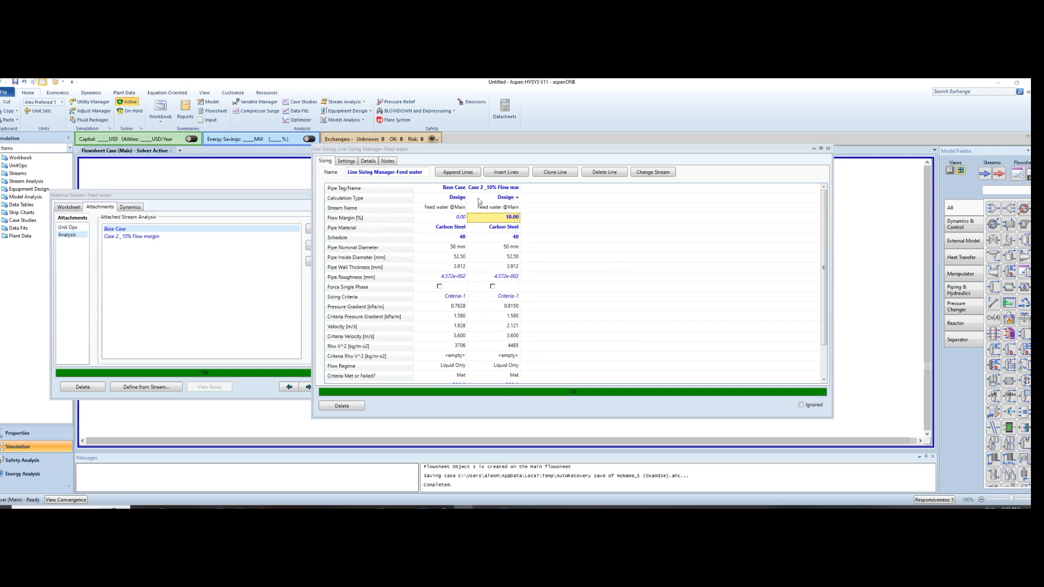
Clone the Case 2 line and name the copy "Case 3_60% Flow margin"
click(555, 172)
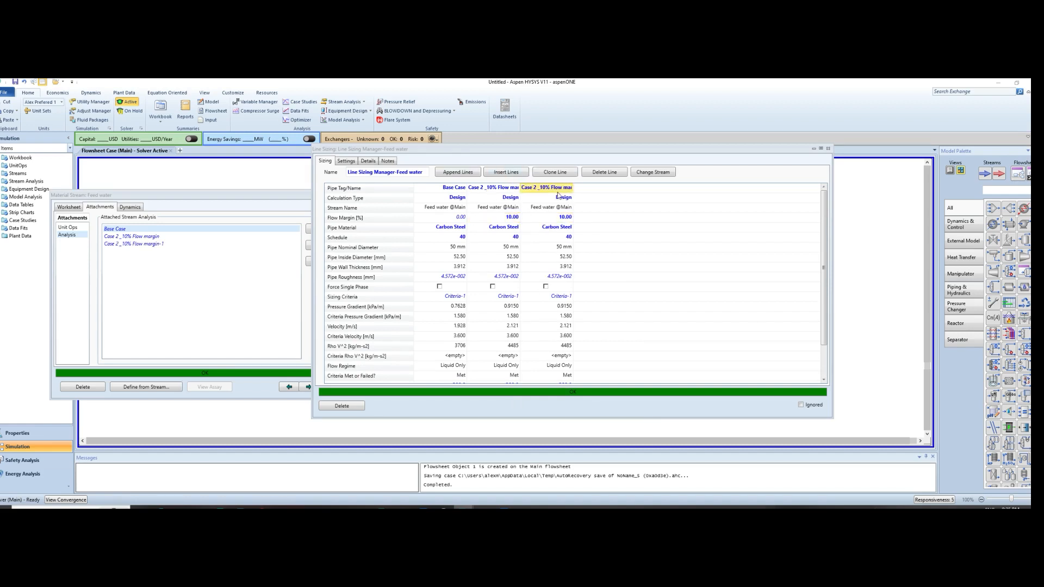
text(Case 3)
key(BackSpace)
text(_60)
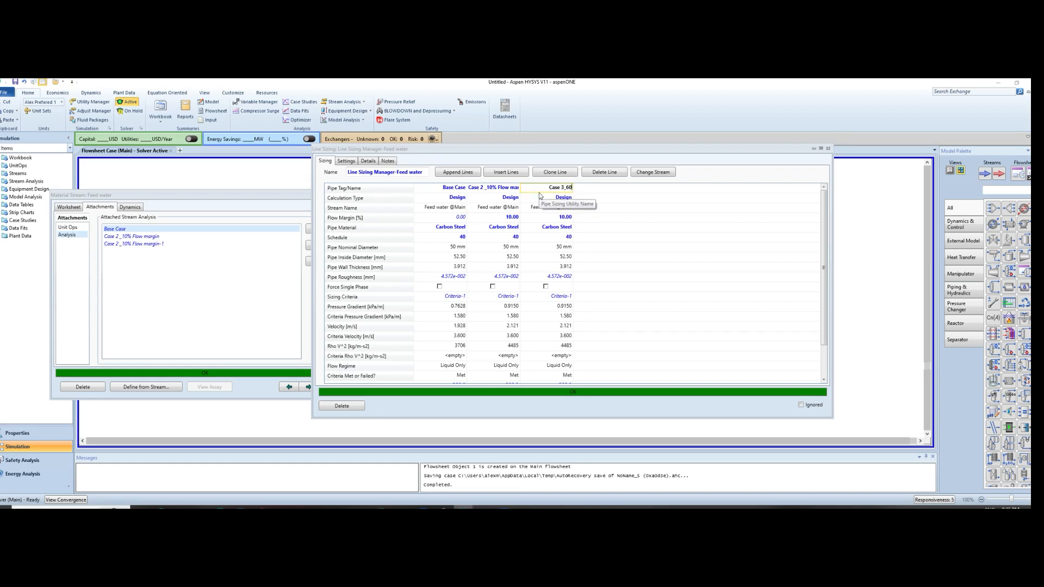
text(% D)
text(low margin)
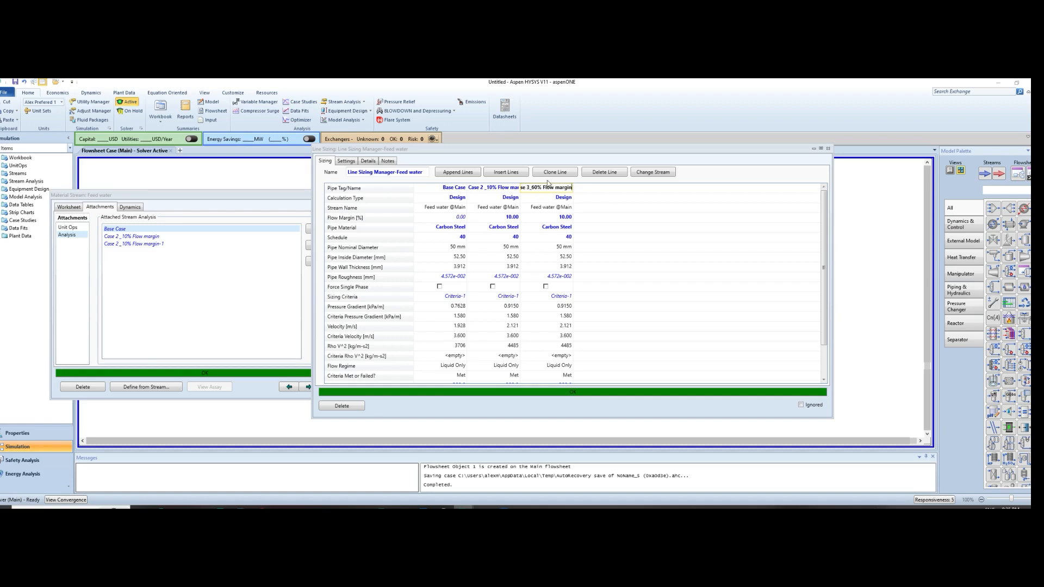
Set the flow margin of the Case 3 line to 60% and check its nominal diameter and total pressure drop
click(566, 218)
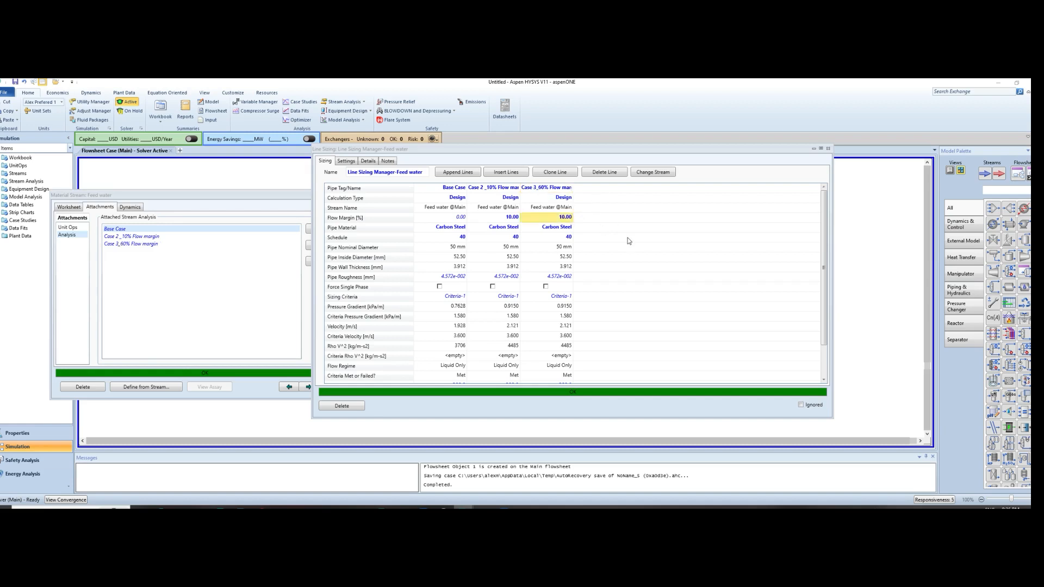
text(60)
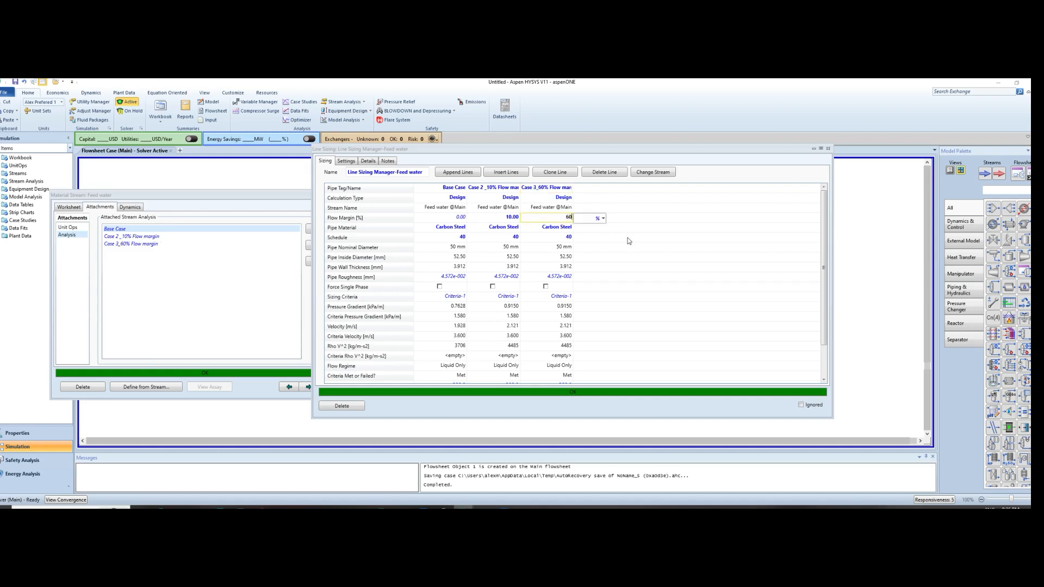
key(Return)
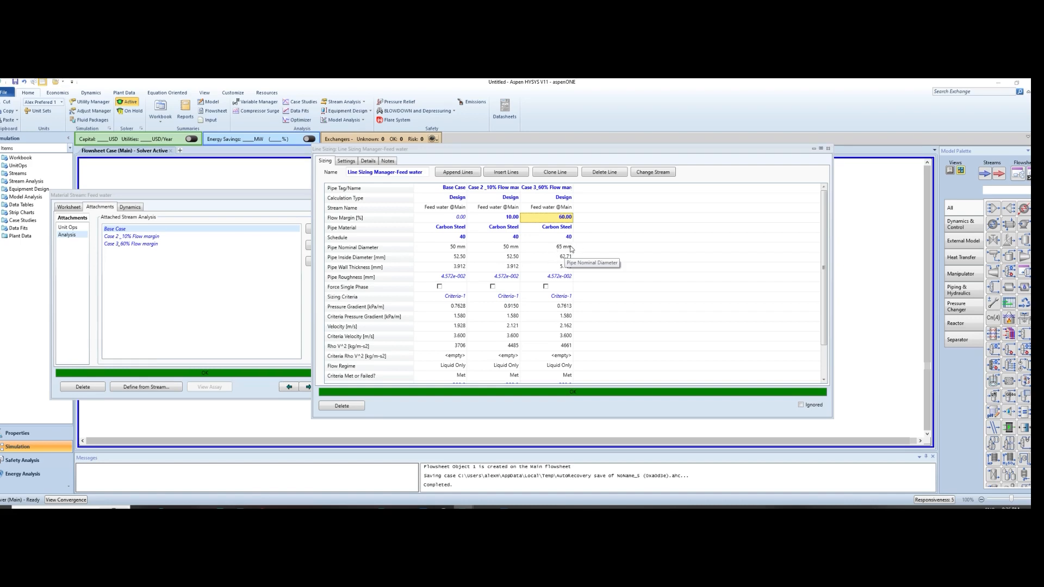
scroll(560, 293, down, 2)
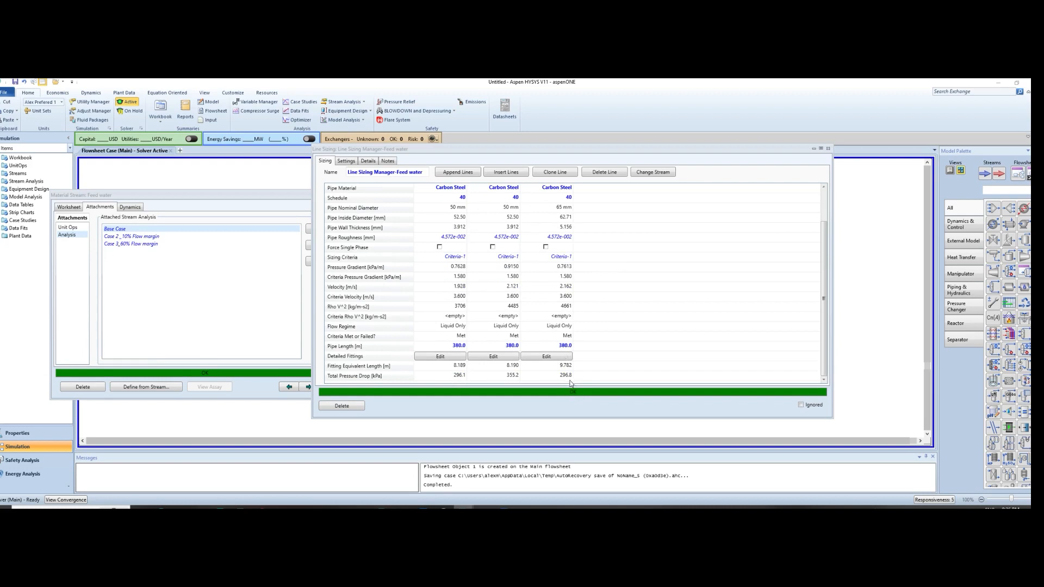
mouse_move(565, 381)
scroll(602, 248, up, 1)
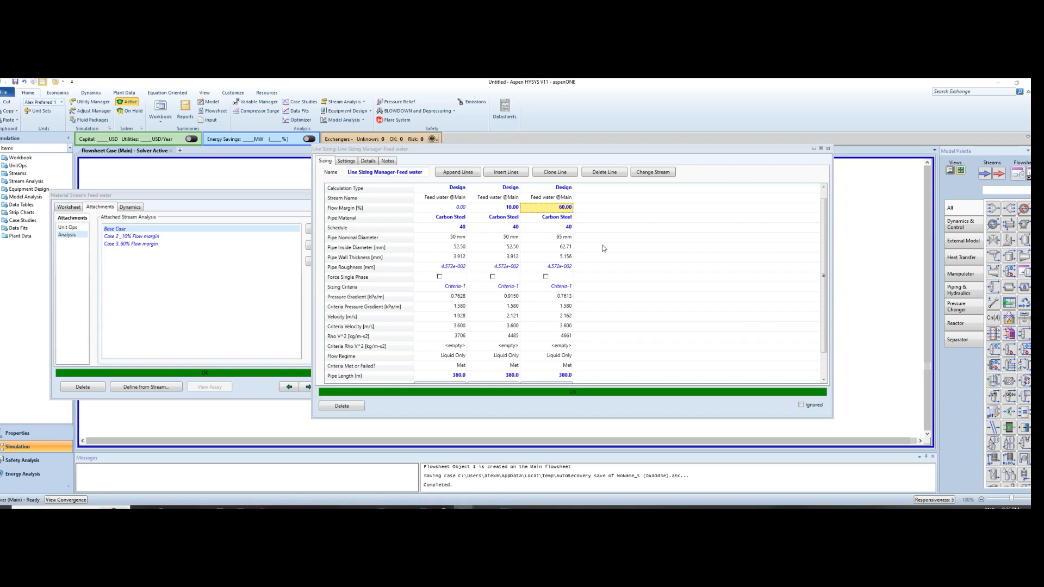
Switch to PowerPoint to consult the line sizing example and nominal pipe dimensions slide, and return to the line sizing window in Aspen HYSYS
click(484, 508)
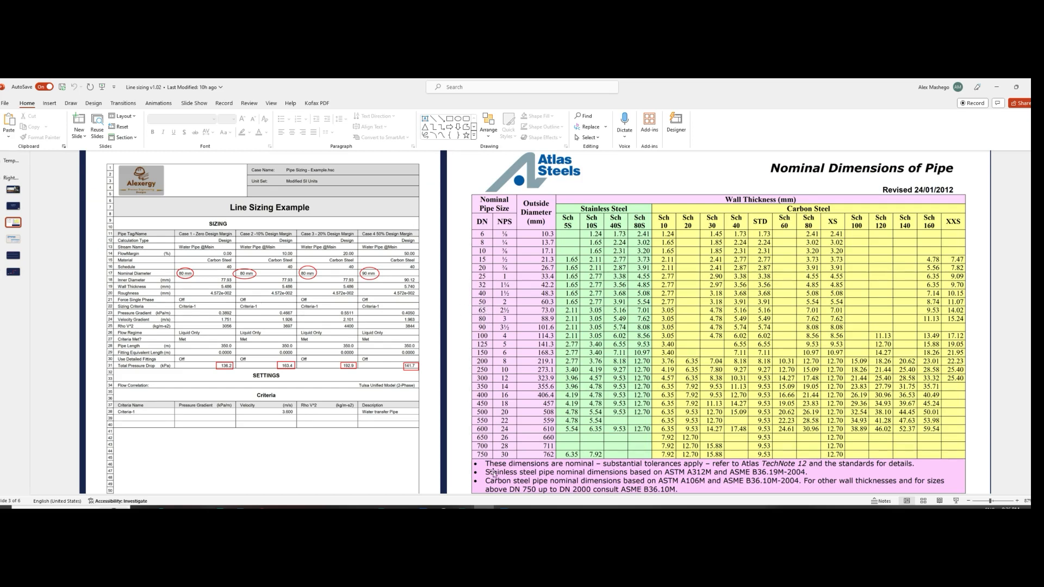
click(462, 508)
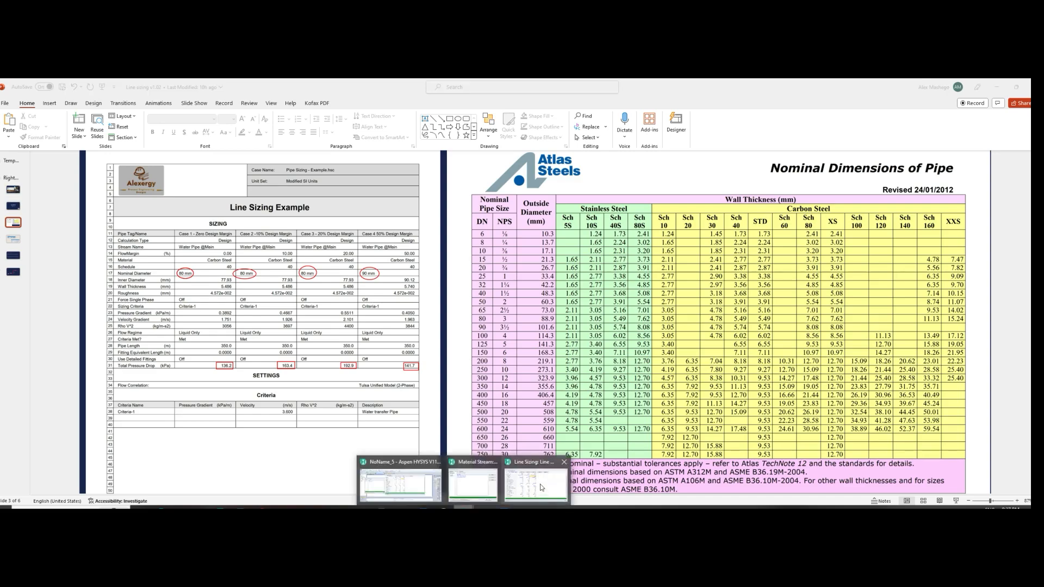
click(524, 480)
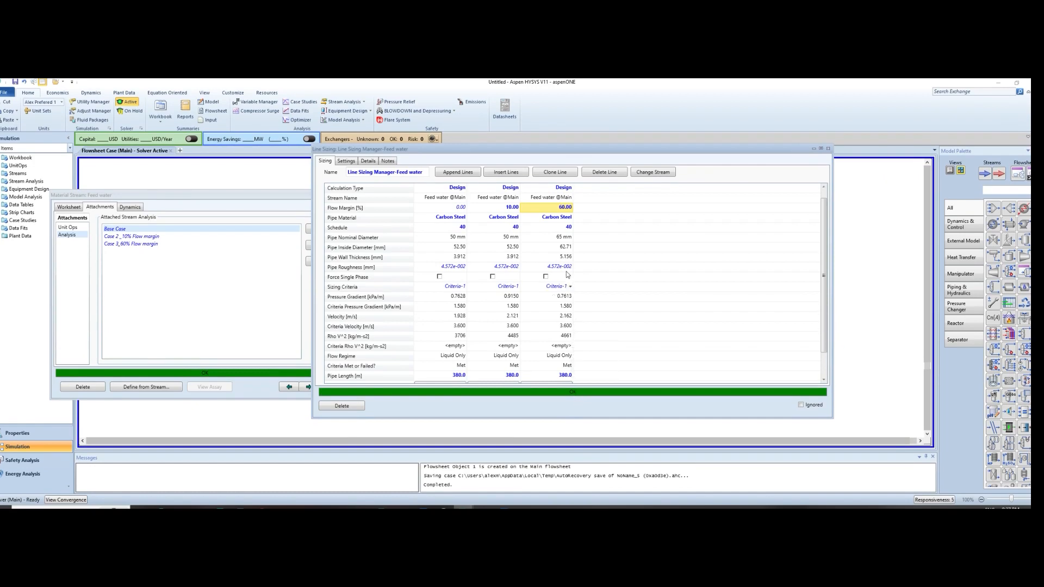
click(484, 506)
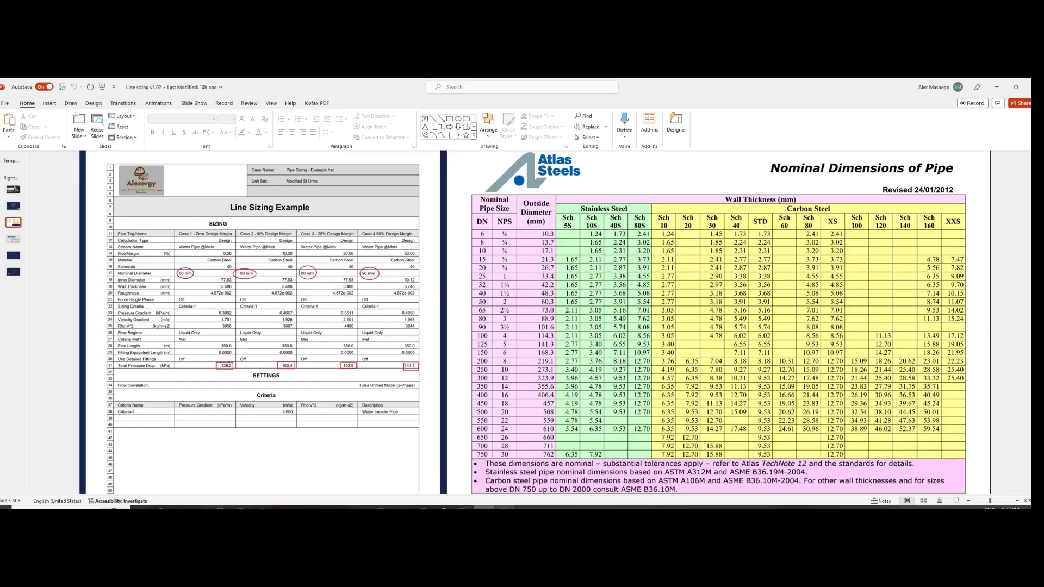
click(504, 507)
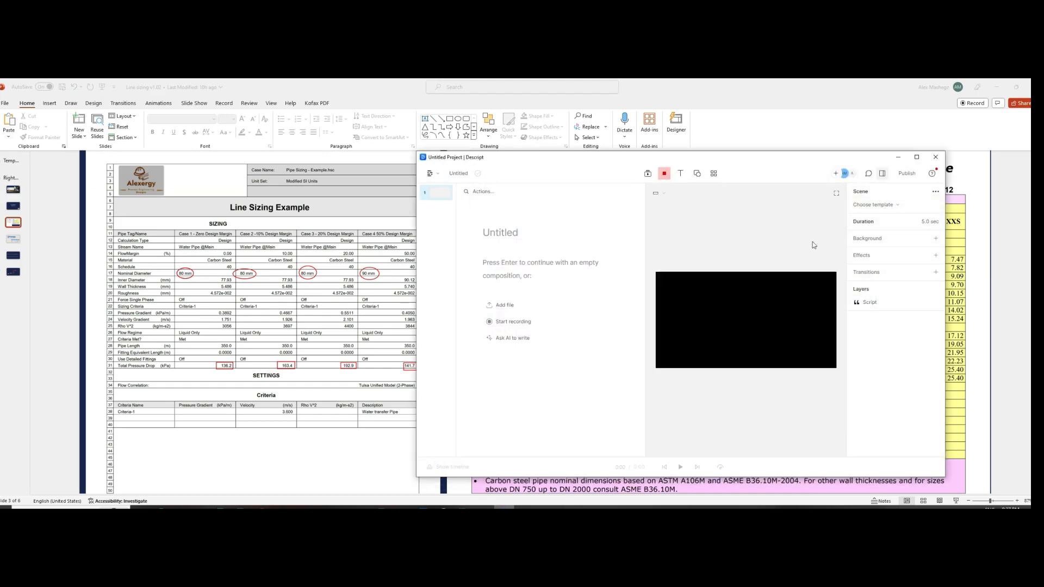
click(898, 157)
click(466, 506)
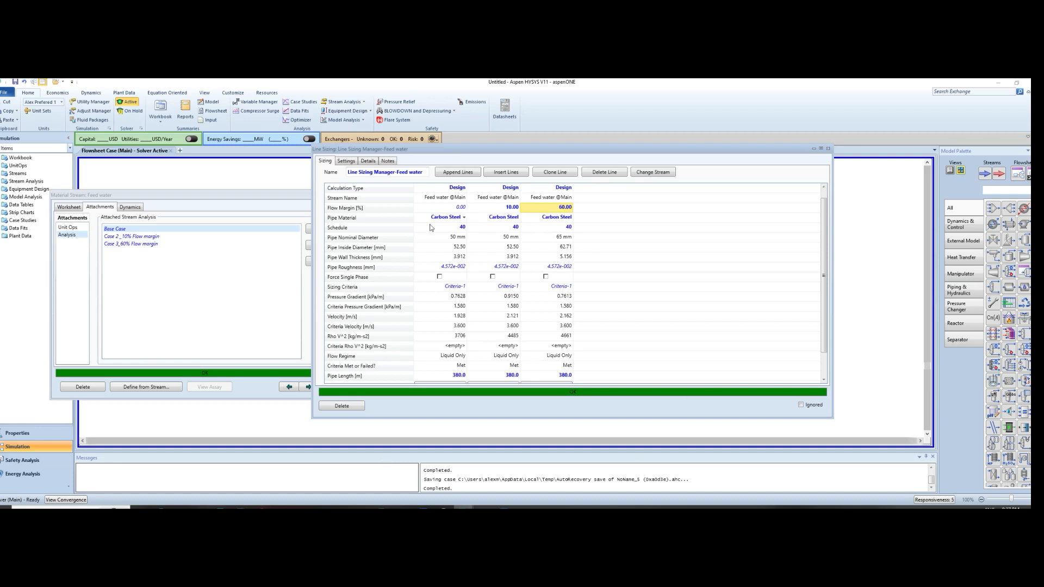
Preview the Line Sizing Manager datasheet with the Sizing and Settings datablocks and view its sizing table
right_click(451, 207)
click(473, 264)
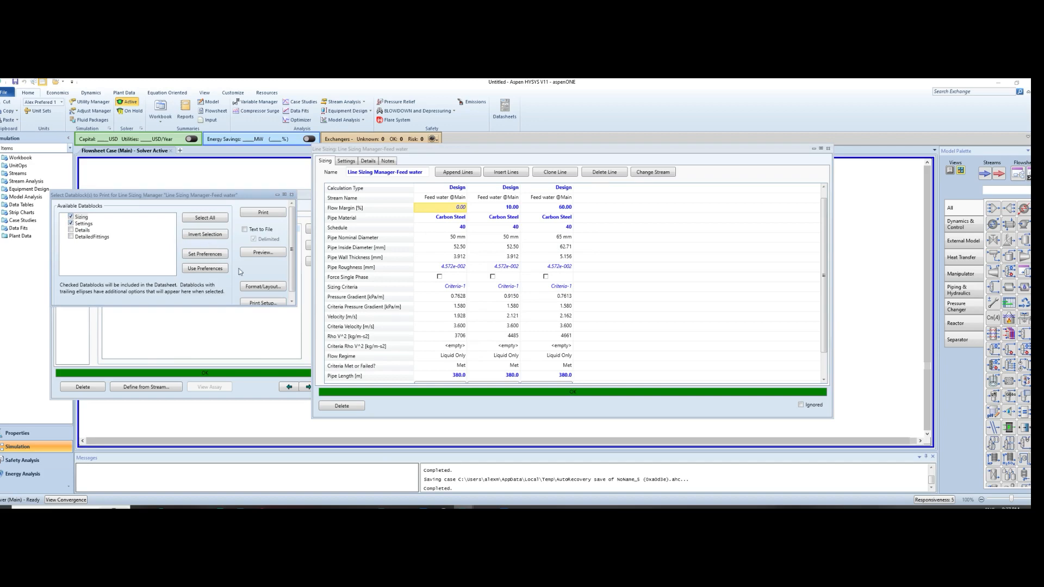
click(264, 252)
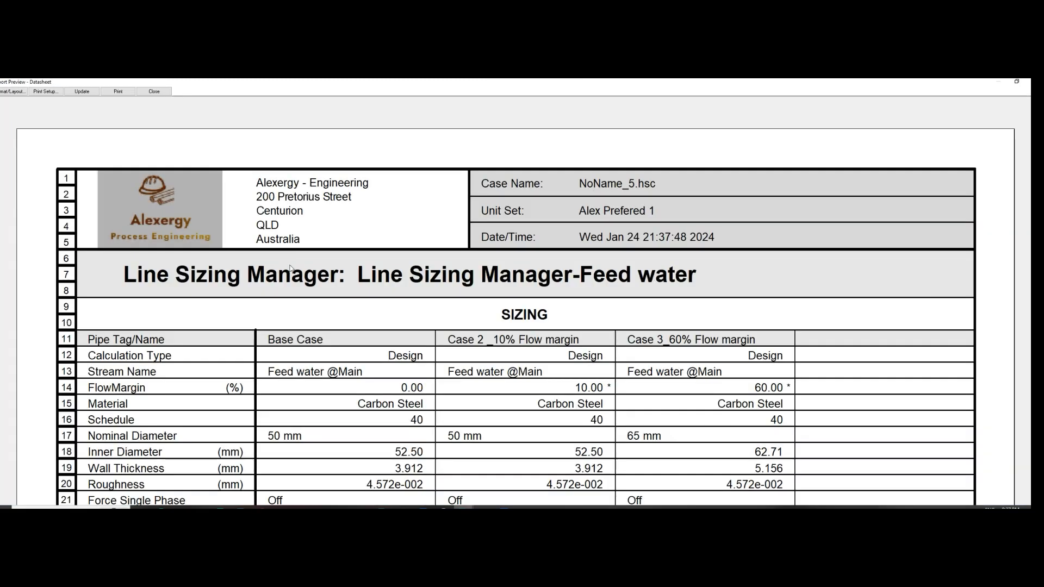
scroll(451, 283, down, 3)
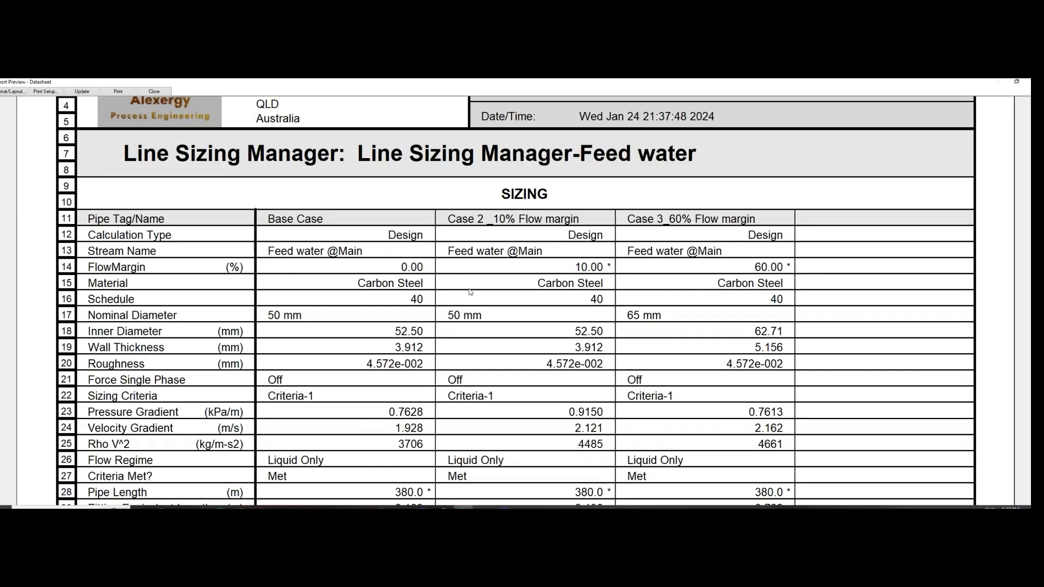